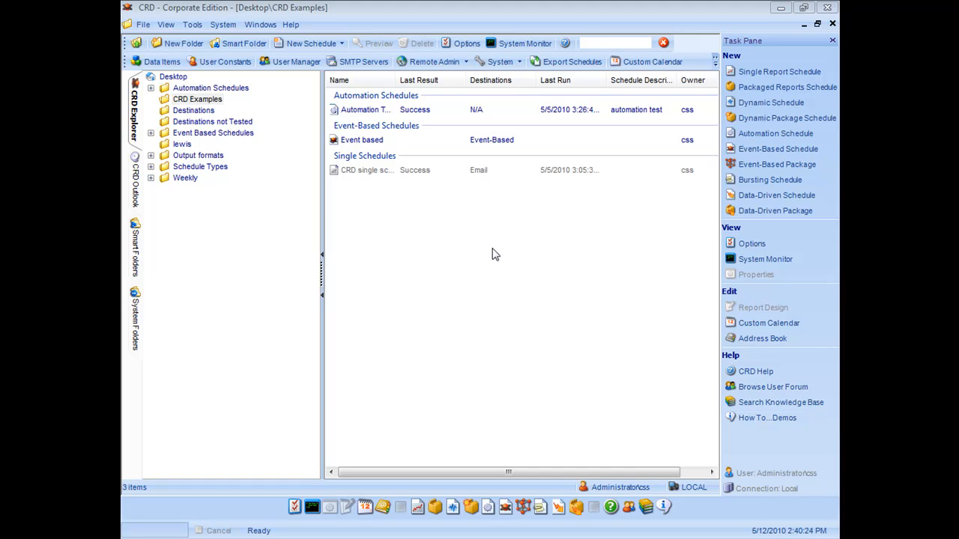
- Start a packaged reports schedule named "packaged schedule" in Desktop\CRD Examples and proceed to the schedule setup
{"action": "left_click", "coordinate": [342, 43]}
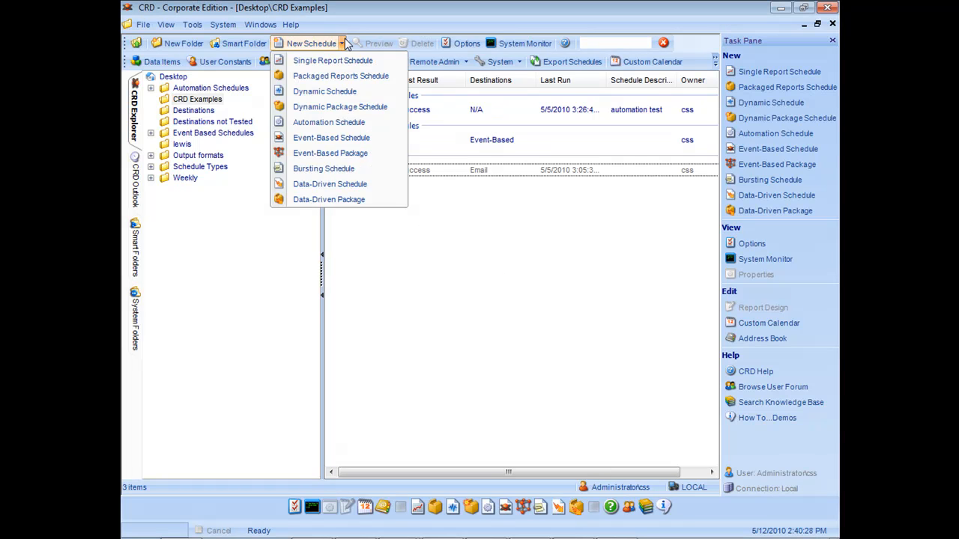
{"action": "left_click", "coordinate": [368, 77]}
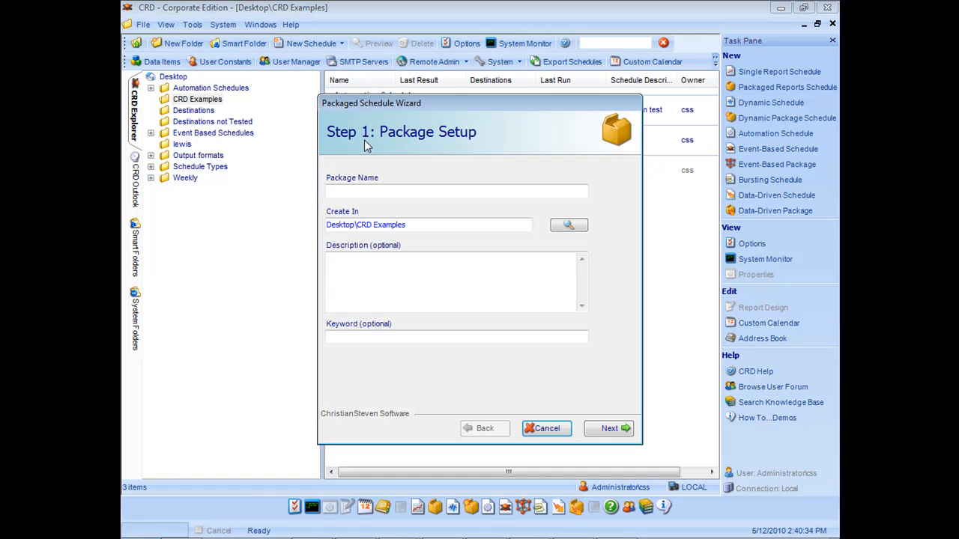
{"action": "left_click", "coordinate": [371, 190]}
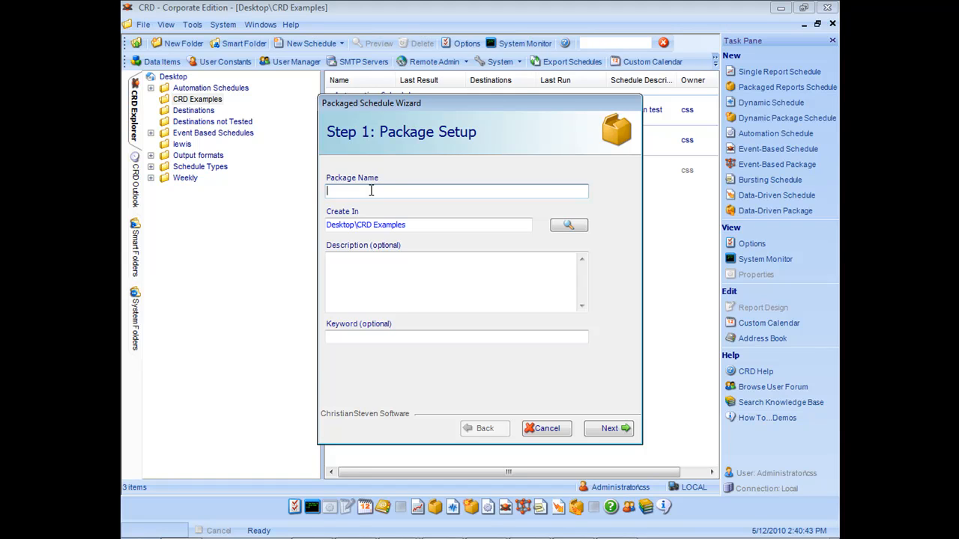
{"action": "type", "text": "packaged schedule"}
{"action": "left_click", "coordinate": [420, 228]}
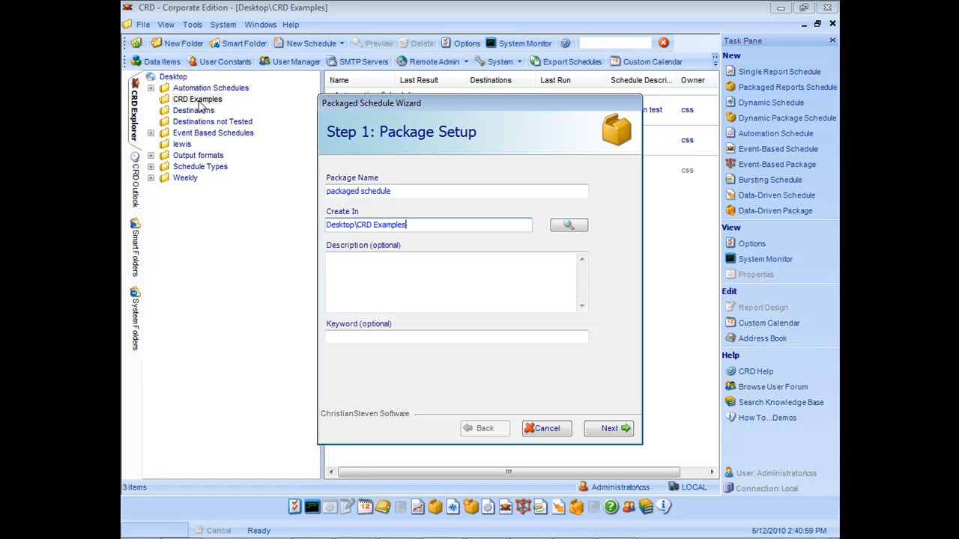
{"action": "left_click", "coordinate": [369, 275]}
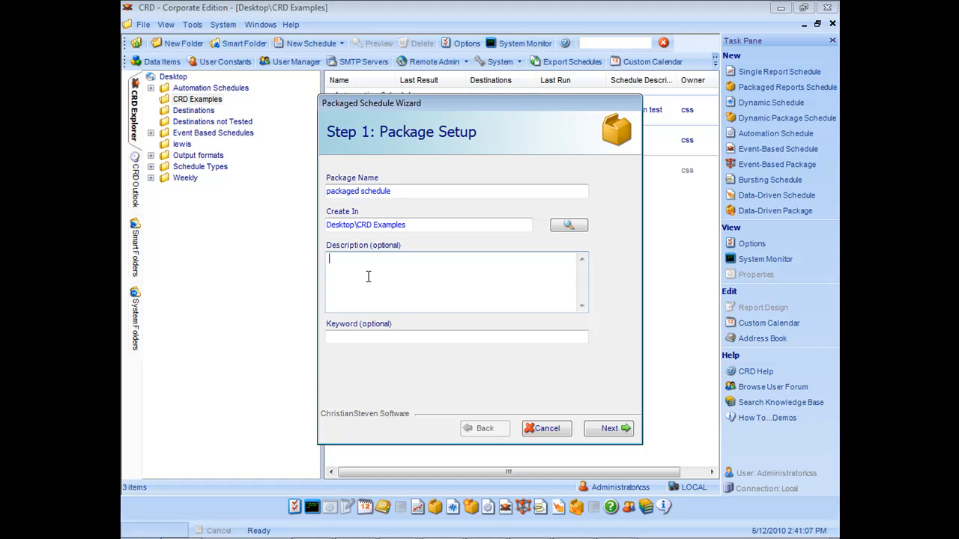
{"action": "left_click", "coordinate": [364, 338]}
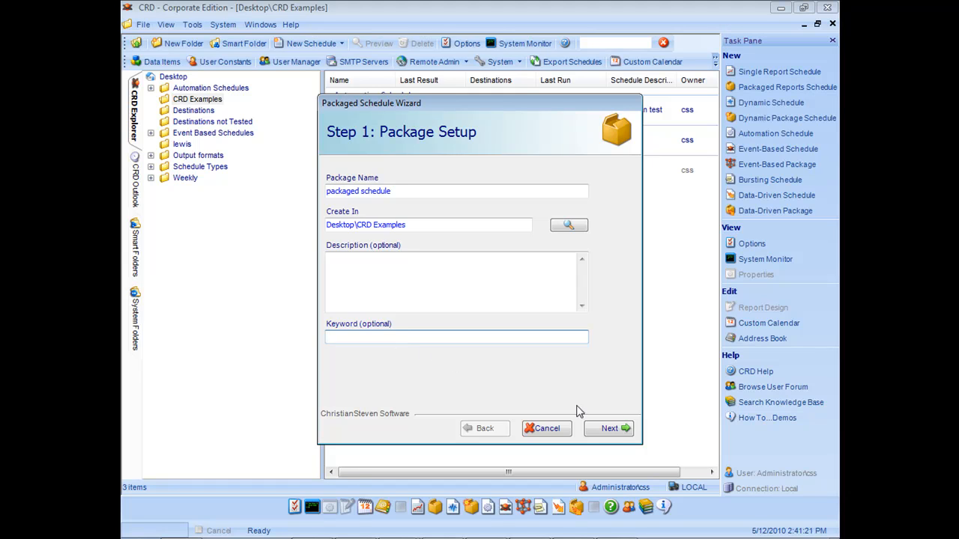
{"action": "left_click", "coordinate": [626, 428]}
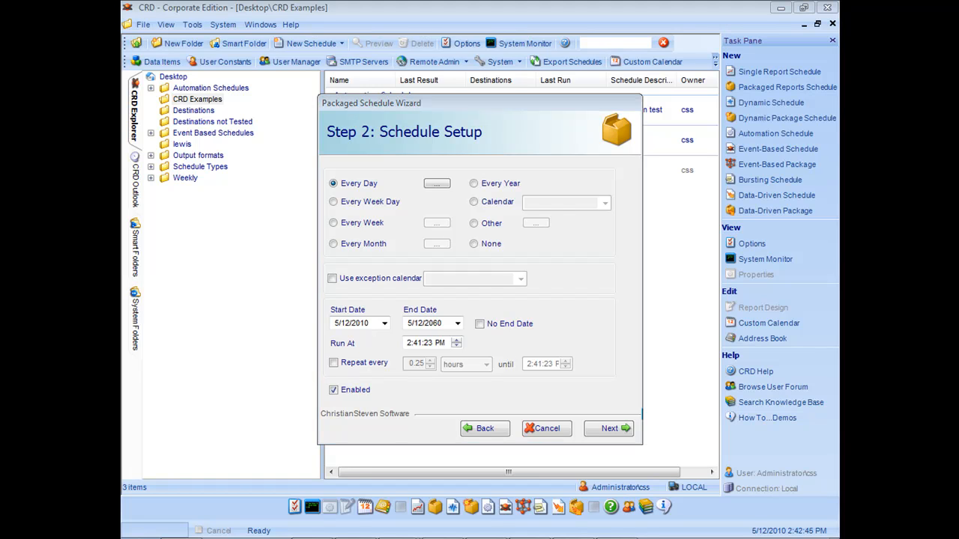
{"action": "left_click", "coordinate": [334, 363]}
{"action": "left_click", "coordinate": [333, 363]}
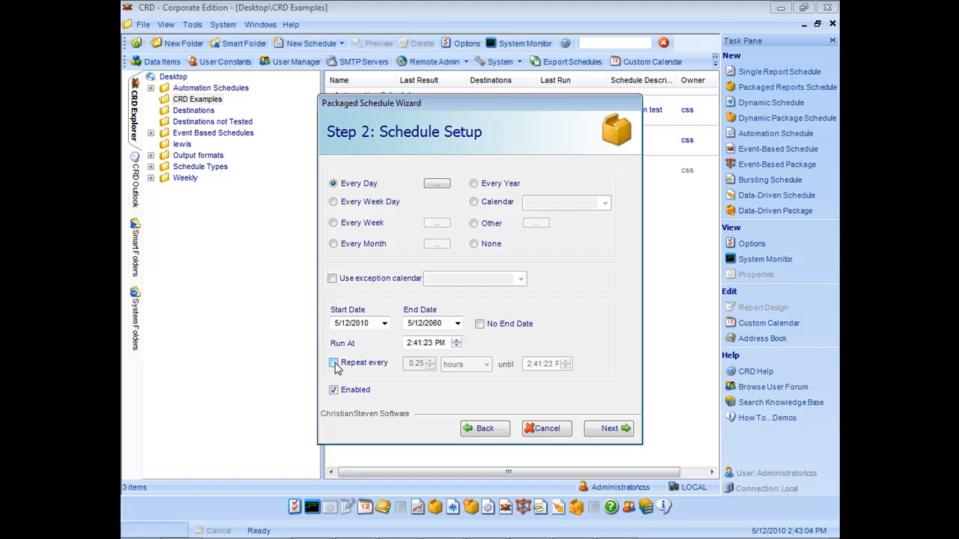
{"action": "left_click", "coordinate": [333, 363]}
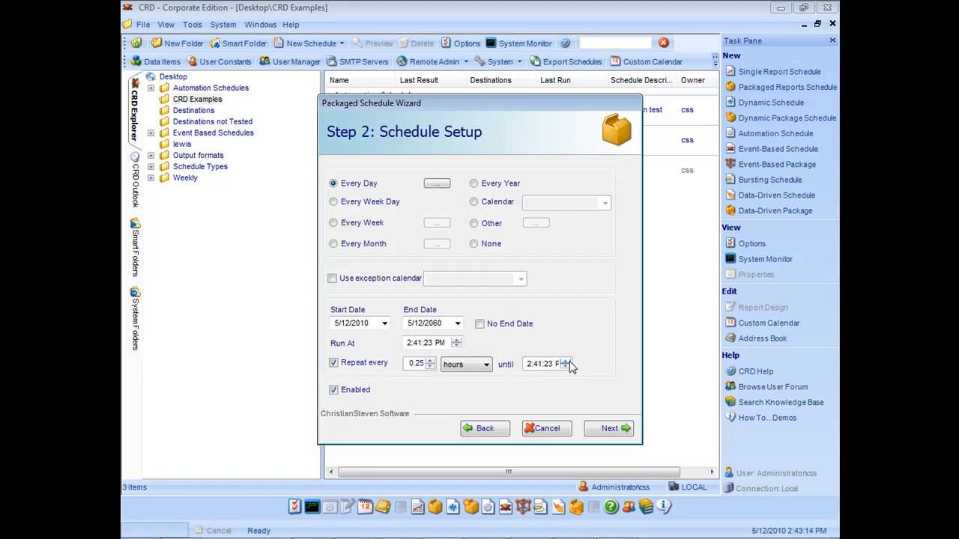
- Disable the package's daily schedule and proceed to the destination setup
{"action": "left_click", "coordinate": [334, 390]}
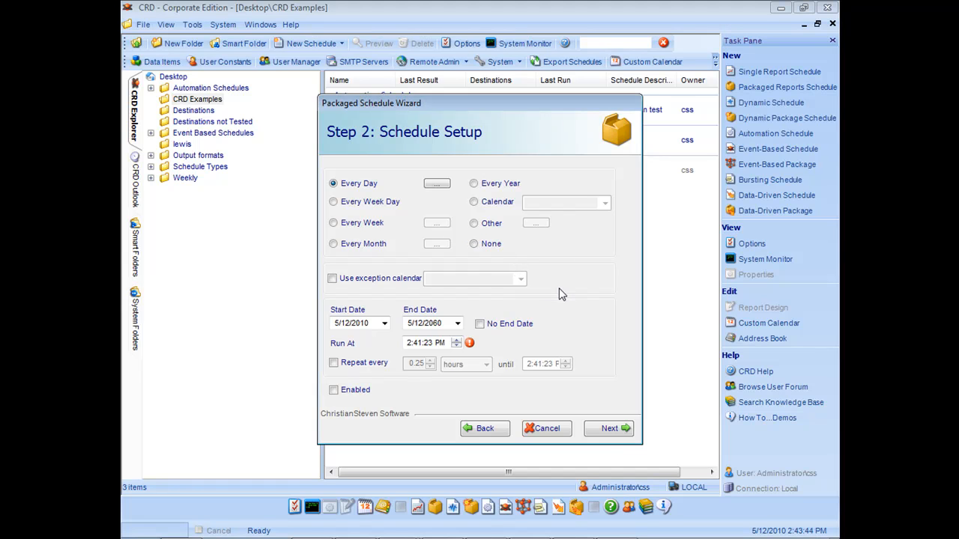
{"action": "left_click", "coordinate": [612, 427]}
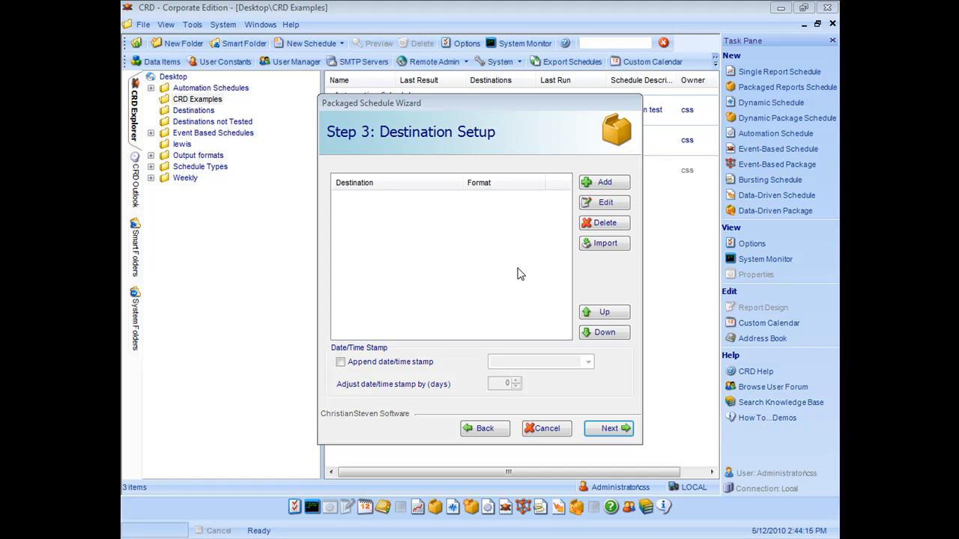
- Add a new destination to the package and set its type to Disk
{"action": "left_click", "coordinate": [593, 191]}
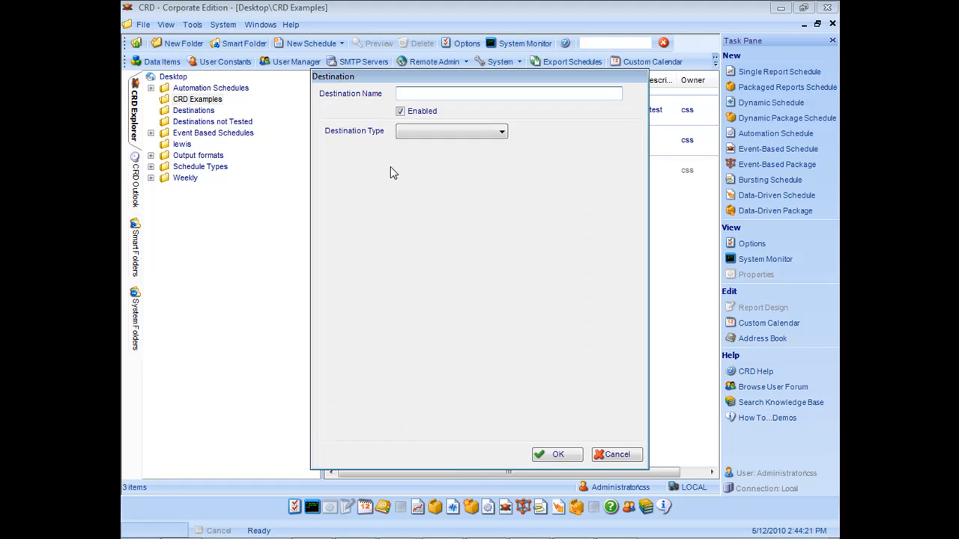
{"action": "left_click", "coordinate": [503, 135]}
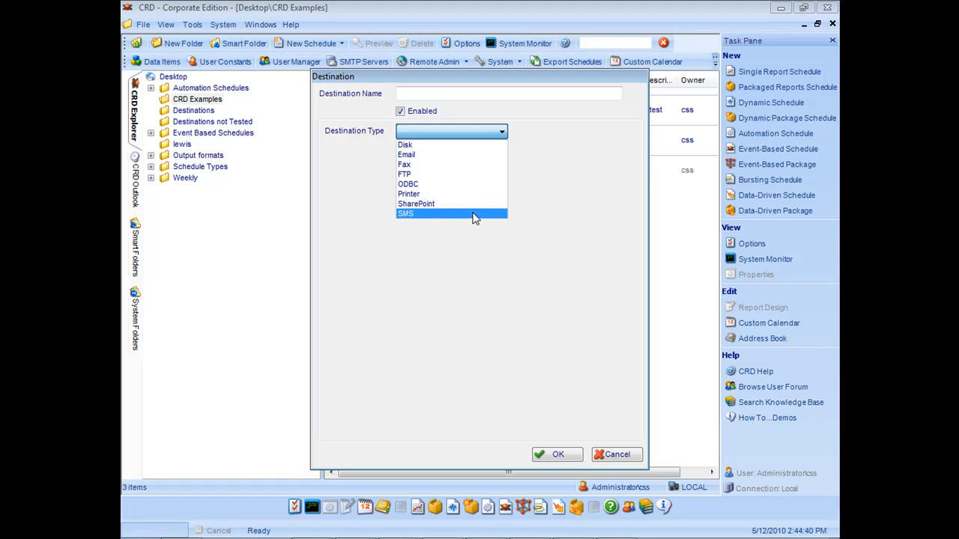
{"action": "left_click", "coordinate": [435, 137]}
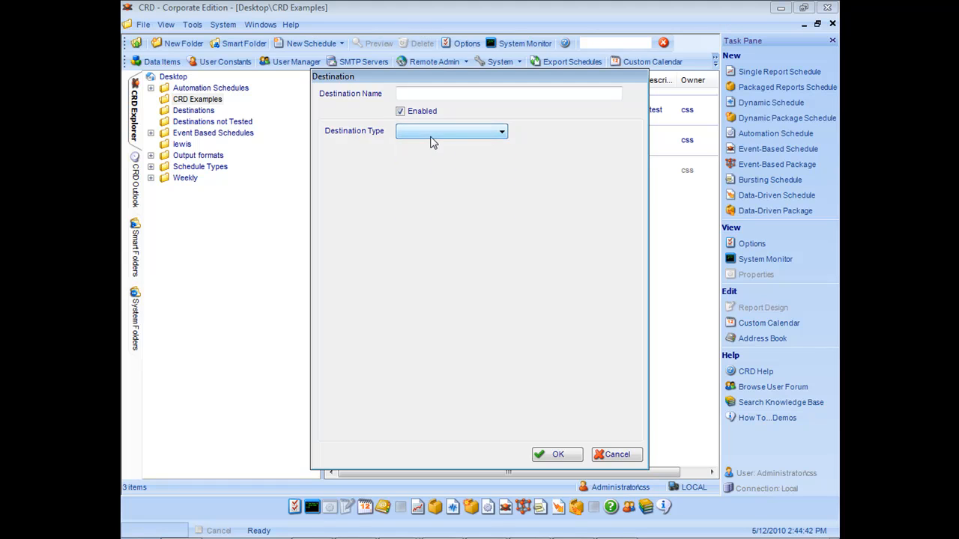
{"action": "left_click", "coordinate": [497, 133]}
{"action": "left_click", "coordinate": [480, 146]}
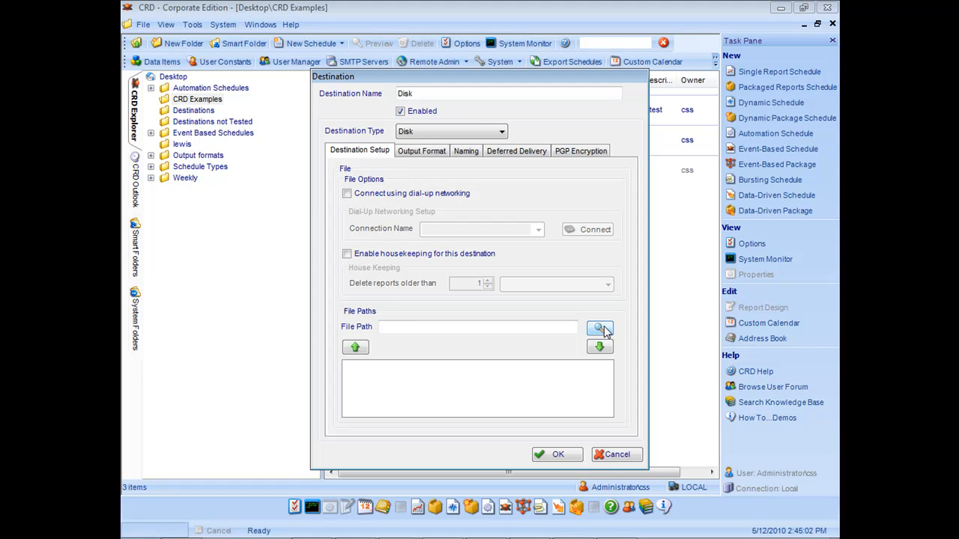
- Choose the Desktop folder as the file path of the Disk destination
{"action": "left_click", "coordinate": [600, 329]}
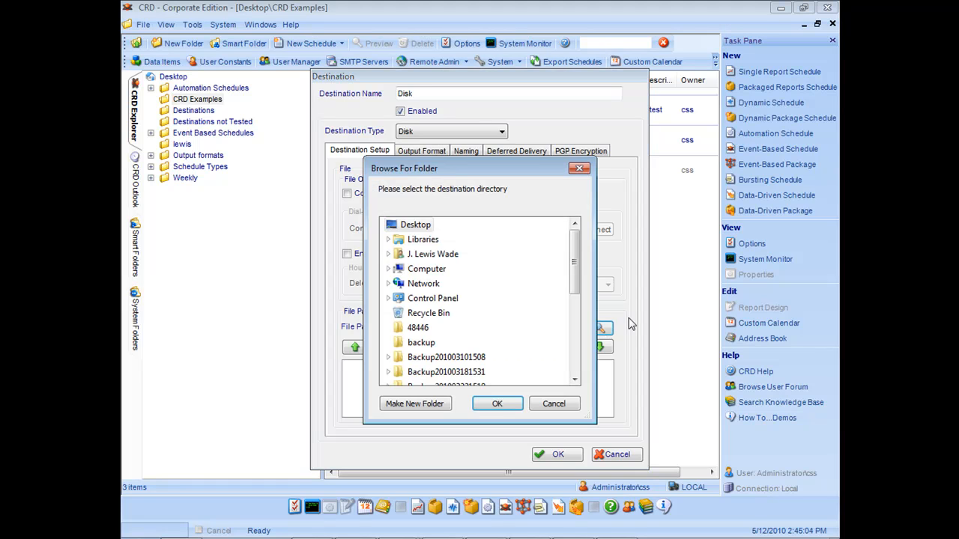
{"action": "left_click", "coordinate": [397, 225]}
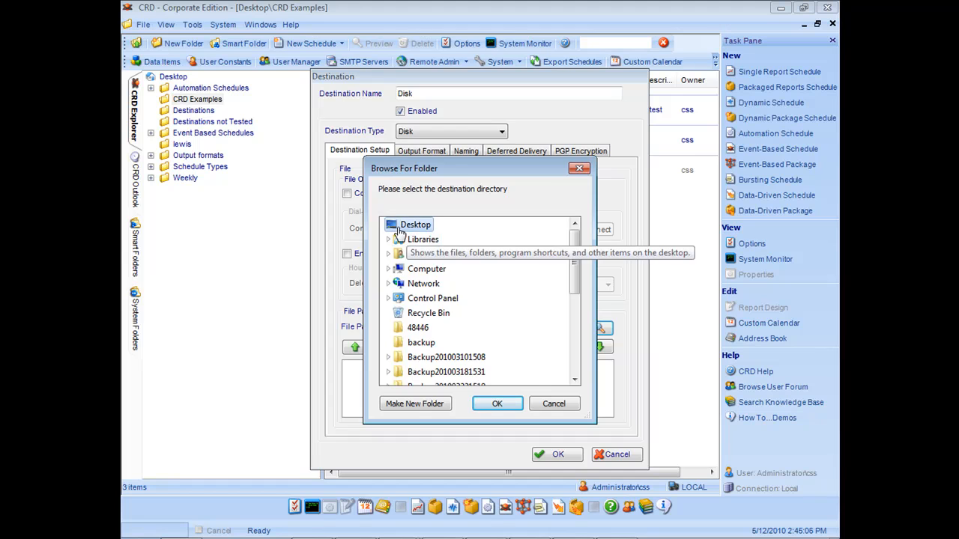
{"action": "left_click", "coordinate": [499, 403]}
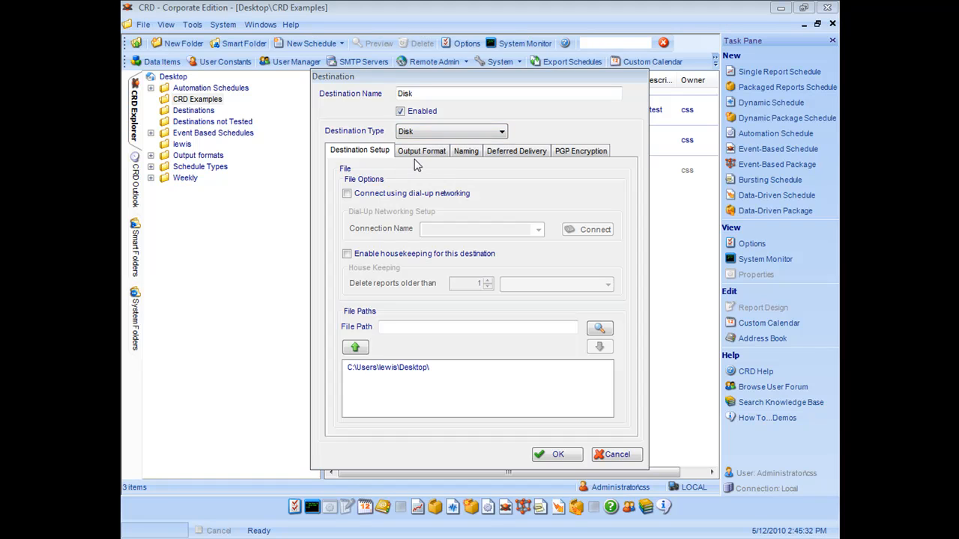
{"action": "left_click", "coordinate": [412, 156]}
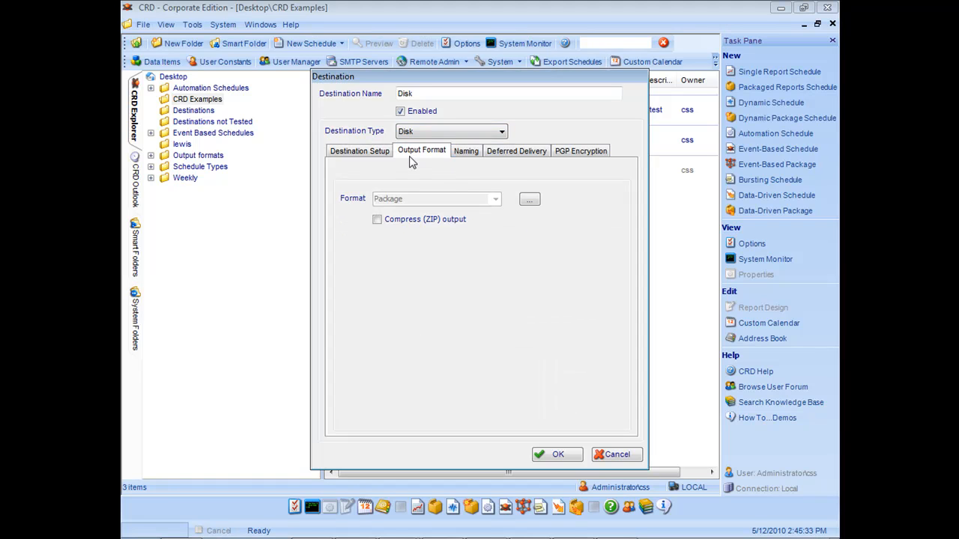
{"action": "left_click", "coordinate": [376, 219]}
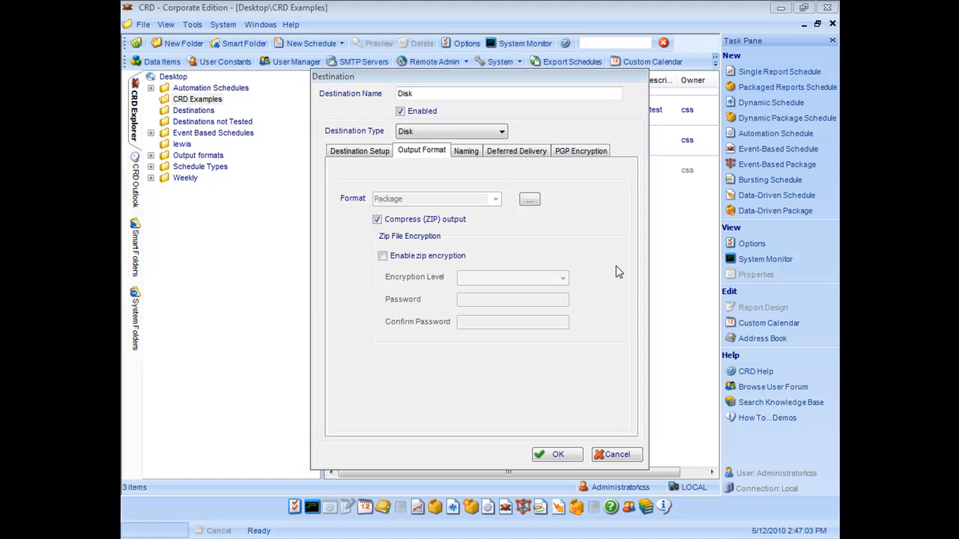
{"action": "left_click", "coordinate": [376, 220]}
{"action": "left_click", "coordinate": [350, 152]}
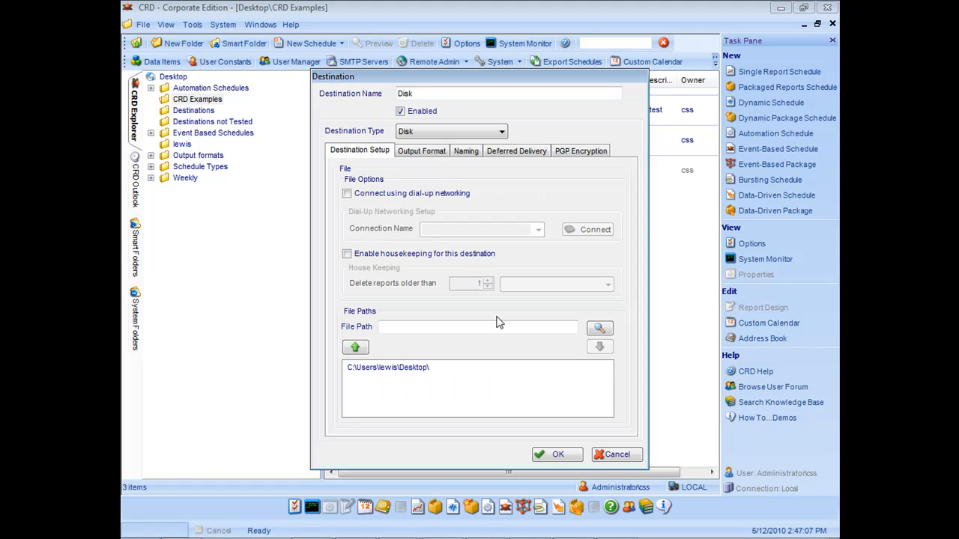
- Save the Disk destination and proceed to adding reports to the package
{"action": "left_click", "coordinate": [559, 456]}
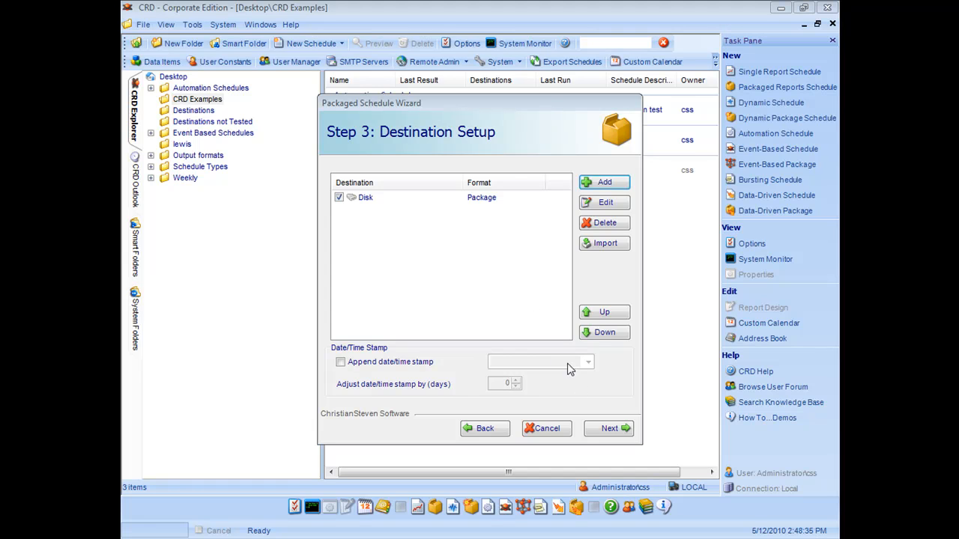
{"action": "left_click", "coordinate": [602, 428]}
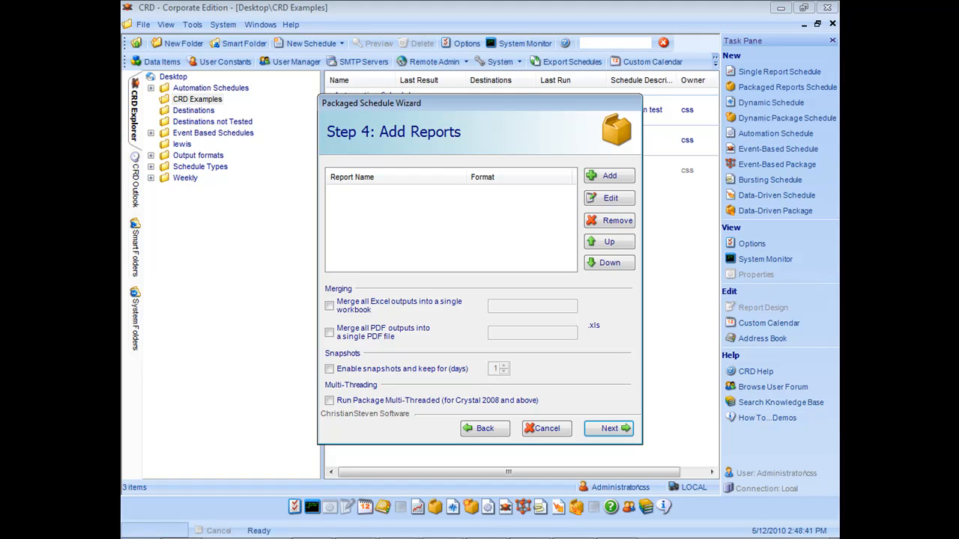
- Add the samplerpt Crystal report from the CRD Samples folder and set its output format to Acrobat Format (*.pdf)
{"action": "left_click", "coordinate": [609, 178]}
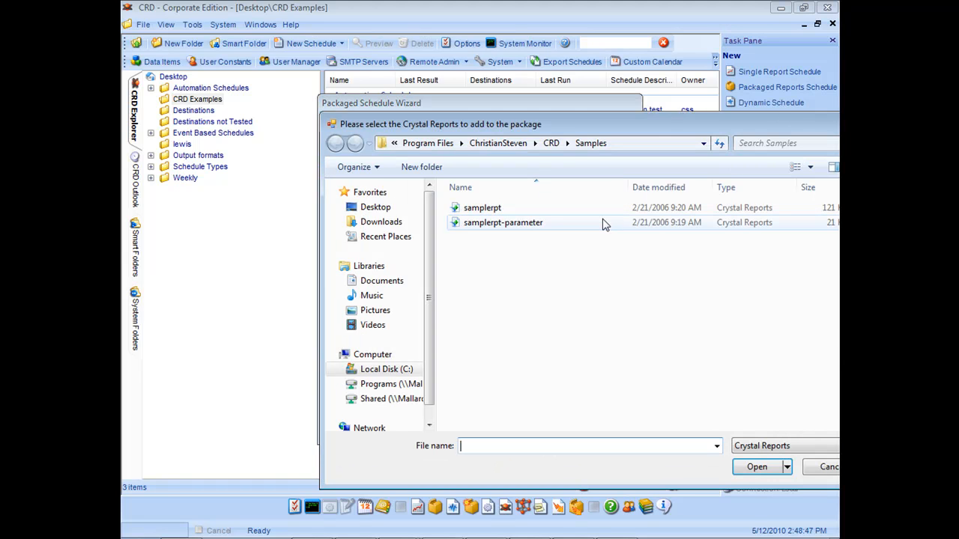
{"action": "left_click", "coordinate": [512, 211]}
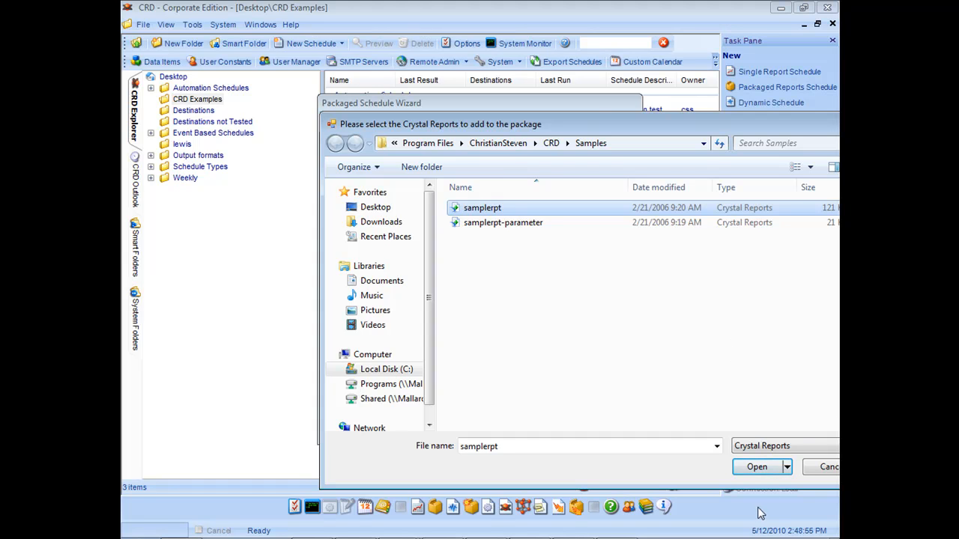
{"action": "left_click", "coordinate": [753, 466]}
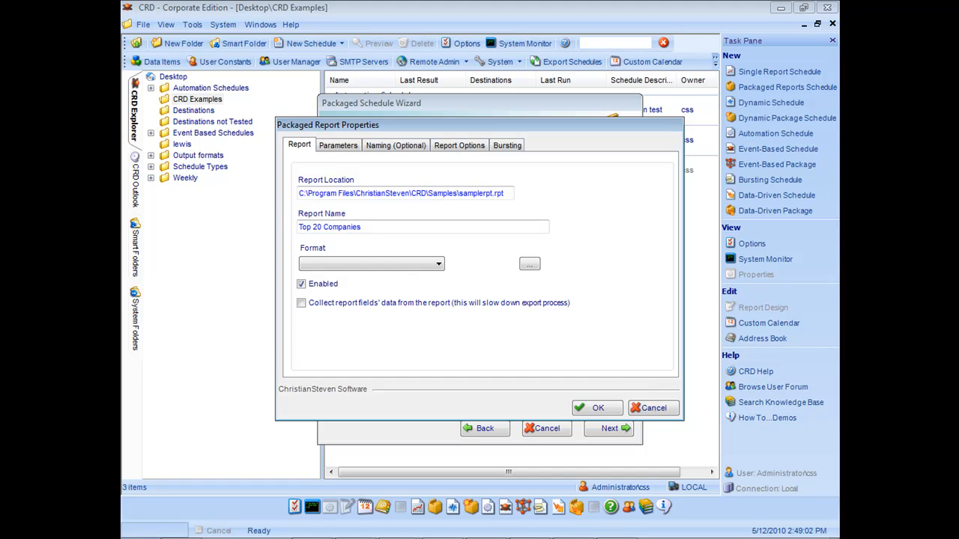
{"action": "left_click", "coordinate": [439, 270]}
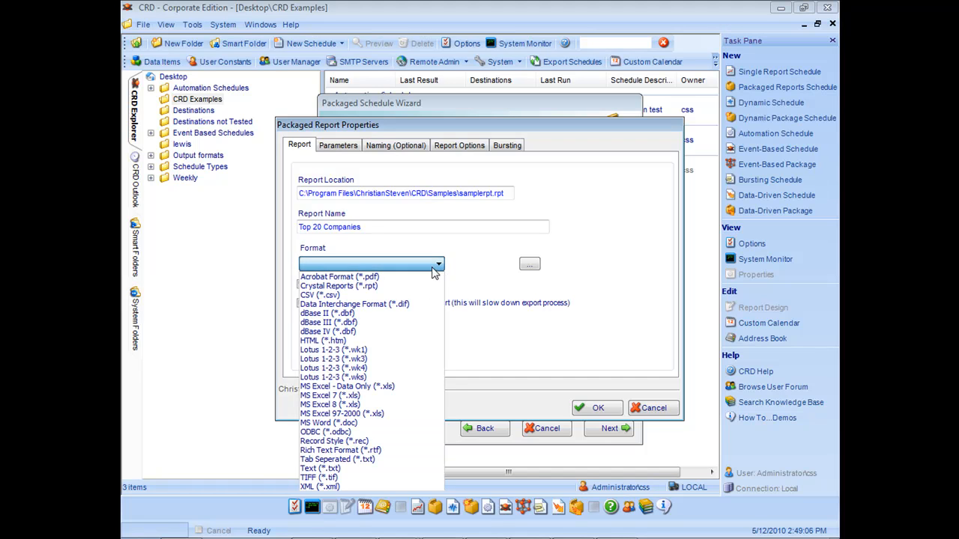
{"action": "left_click", "coordinate": [394, 281]}
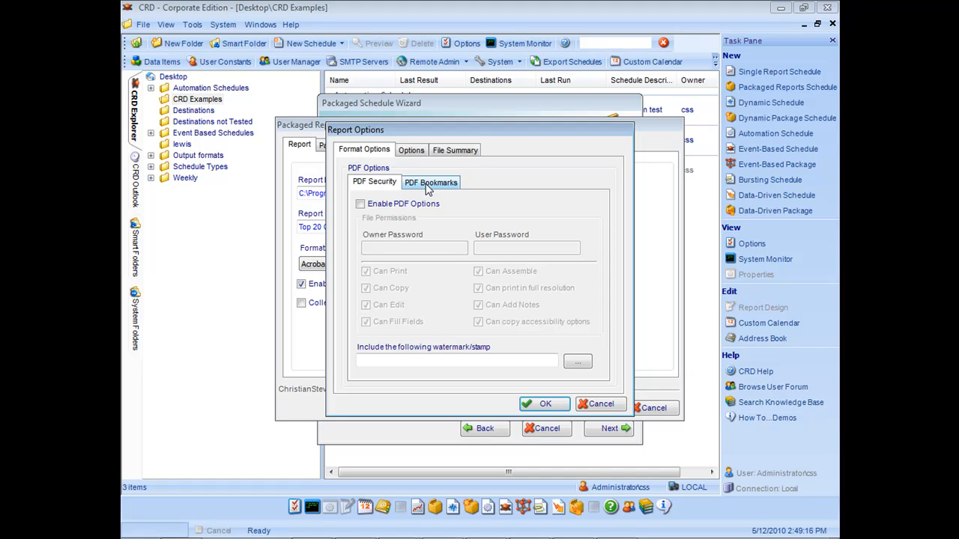
{"action": "left_click", "coordinate": [361, 206]}
{"action": "left_click", "coordinate": [385, 249]}
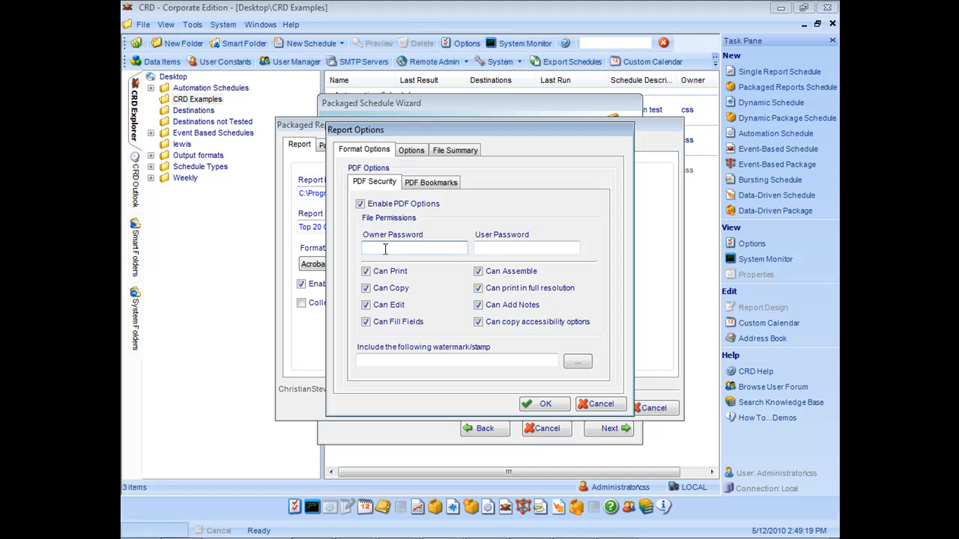
{"action": "left_click", "coordinate": [528, 249]}
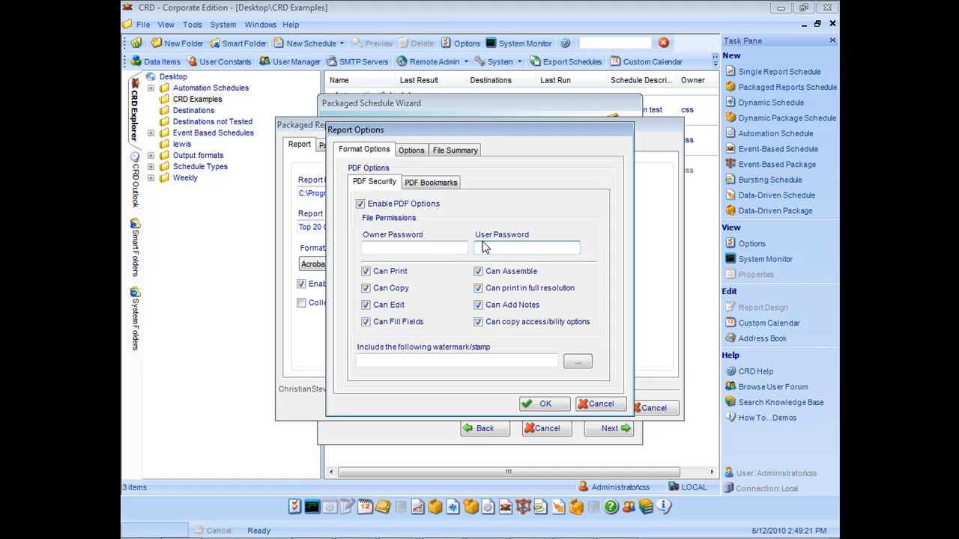
{"action": "left_click", "coordinate": [396, 359]}
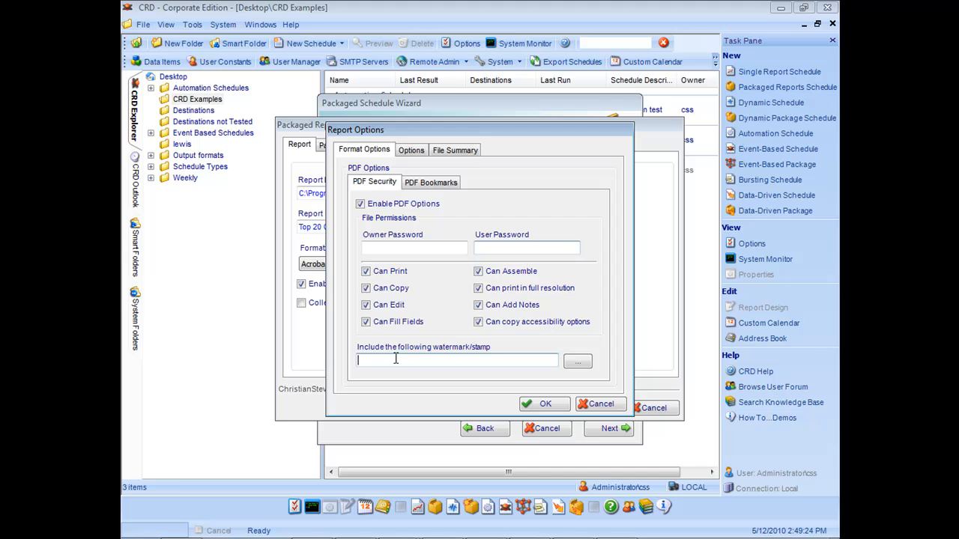
{"action": "left_click", "coordinate": [372, 207]}
- Accept the PDF options and save the Top 20 Companies report's properties to the package
{"action": "left_click", "coordinate": [541, 404]}
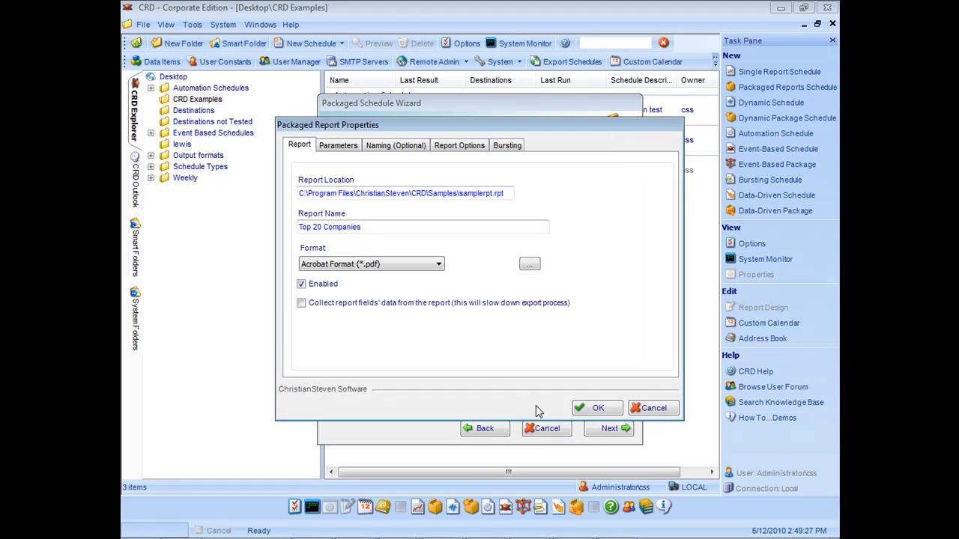
{"action": "left_click", "coordinate": [596, 408]}
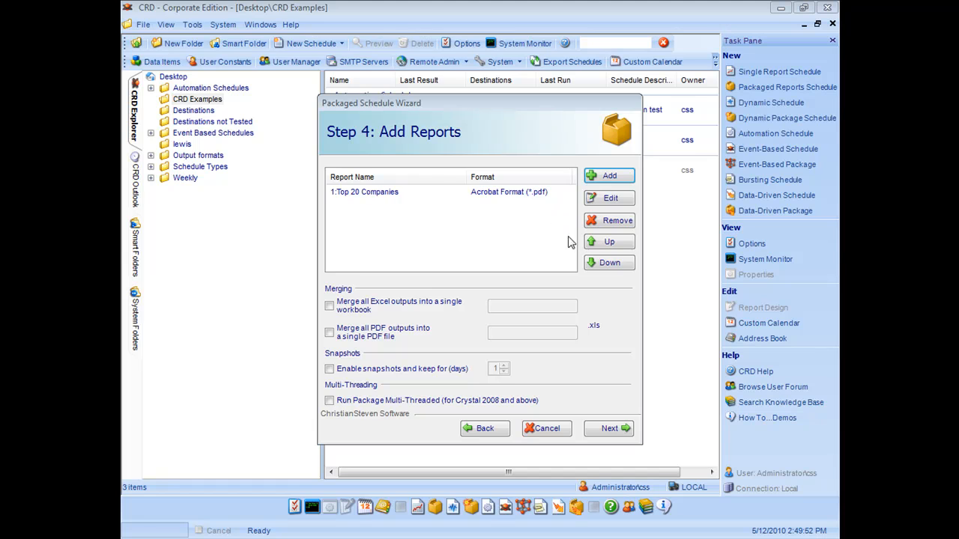
- Add the samplerpt-parameter Crystal report to the package and set its format to MS Word (*.doc), accepting the default report options
{"action": "left_click", "coordinate": [627, 174]}
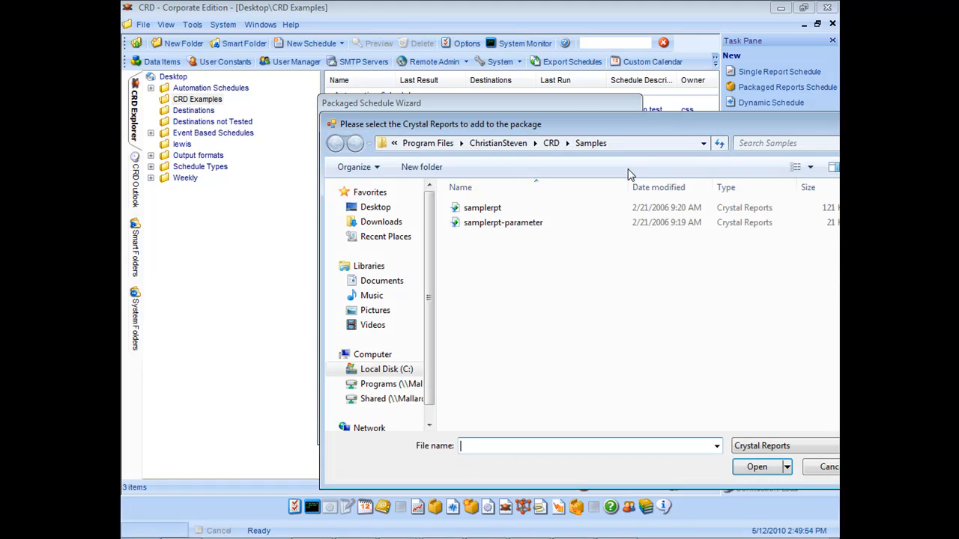
{"action": "left_click", "coordinate": [520, 226]}
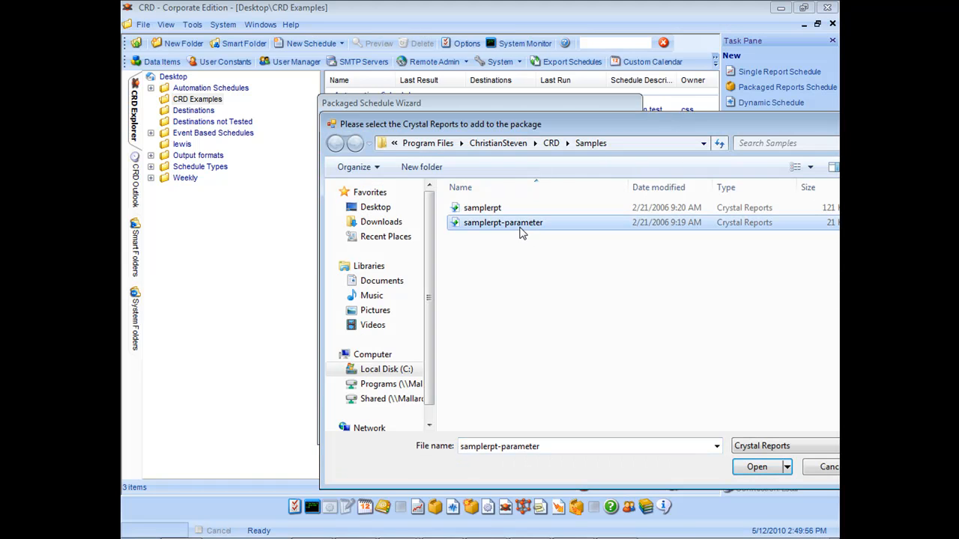
{"action": "left_click", "coordinate": [756, 467]}
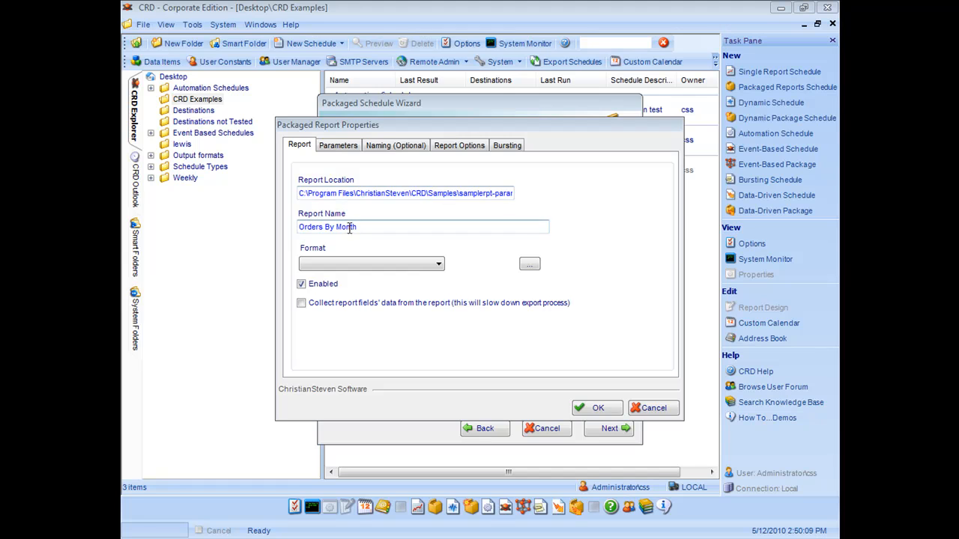
{"action": "left_click", "coordinate": [439, 266]}
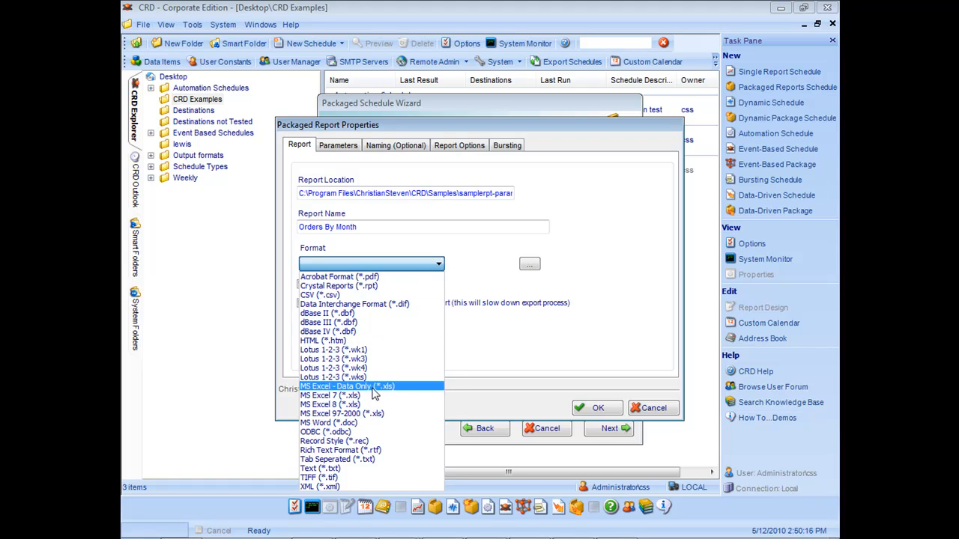
{"action": "left_click", "coordinate": [340, 424]}
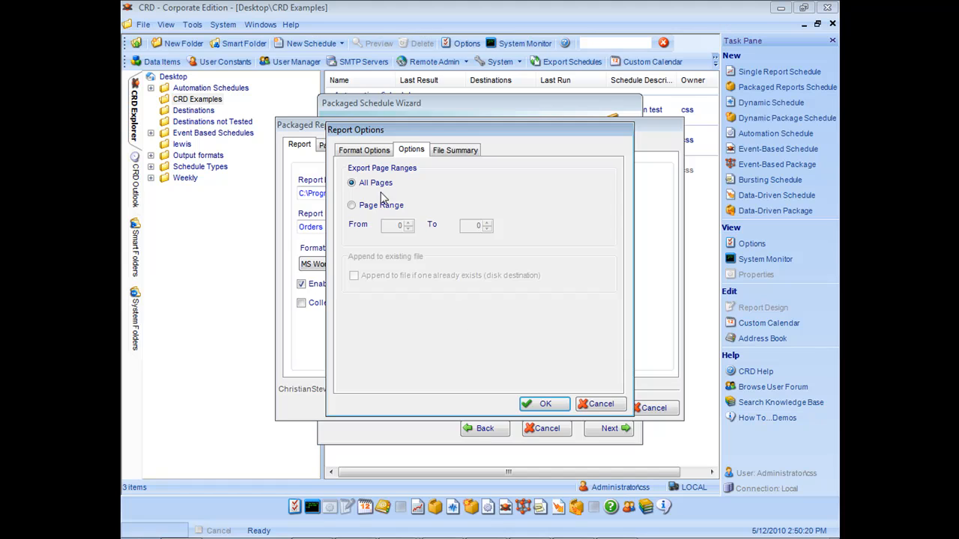
{"action": "left_click", "coordinate": [551, 405]}
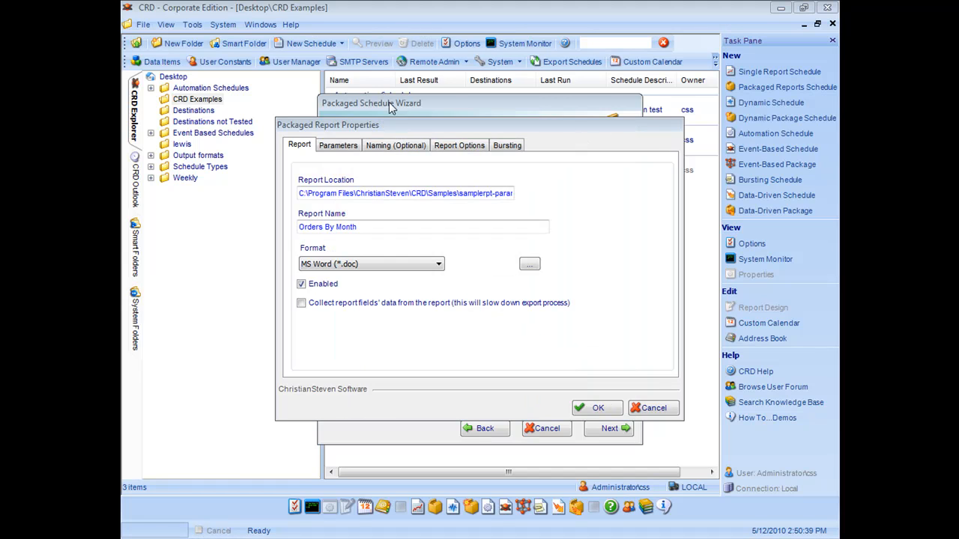
- Set the Cmpny'sname parameter to Eastern Connection and save the Orders By Month report's properties to the package
{"action": "left_click", "coordinate": [334, 147]}
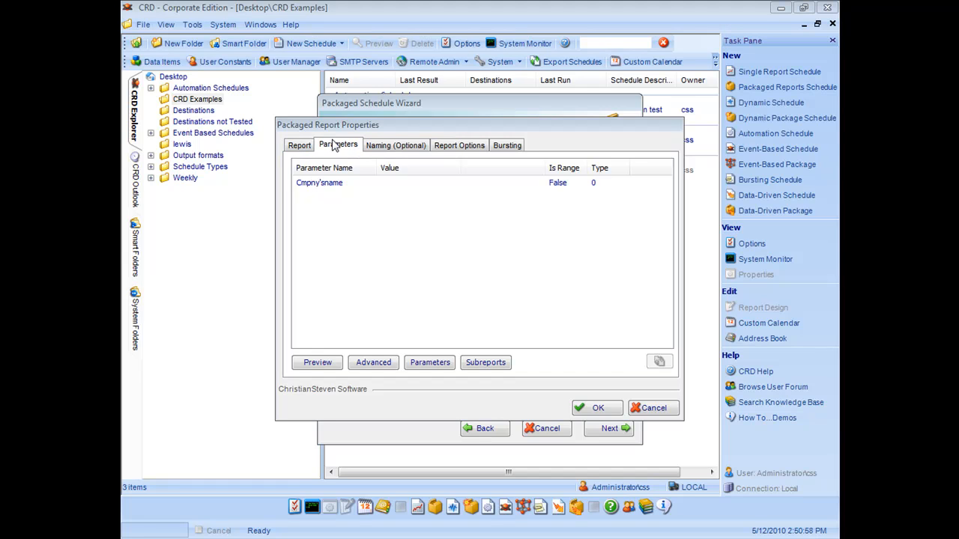
{"action": "left_click", "coordinate": [431, 362]}
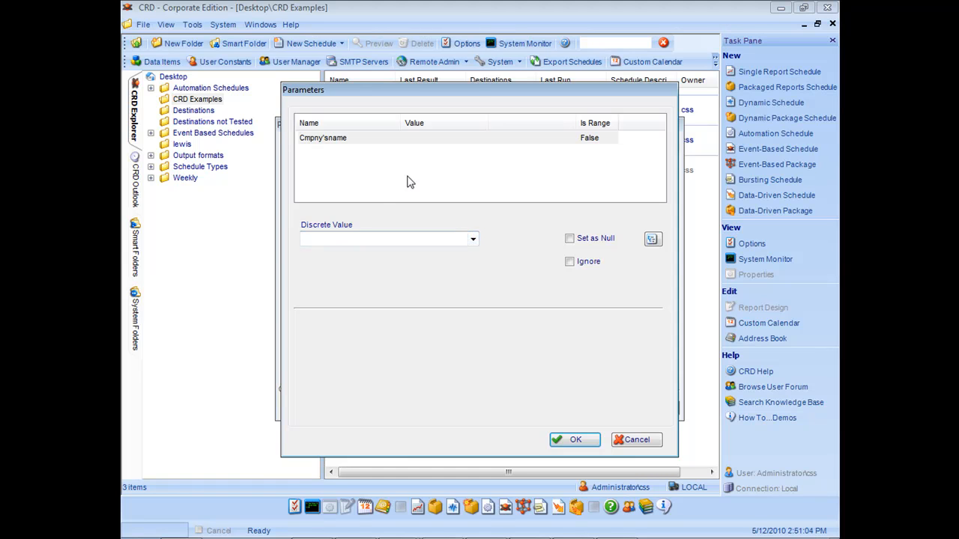
{"action": "left_click", "coordinate": [473, 239]}
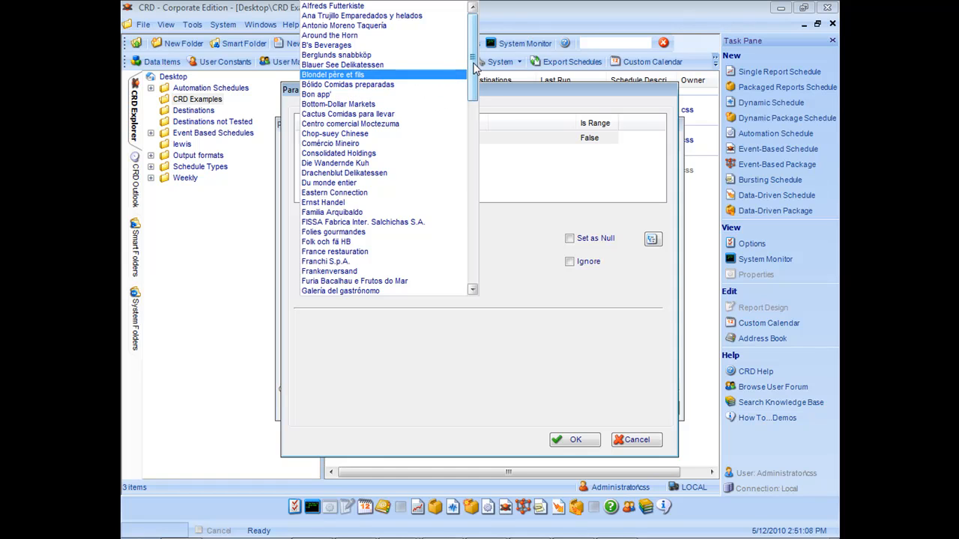
{"action": "scroll", "coordinate": [453, 71], "scroll_direction": "down", "scroll_amount": 2}
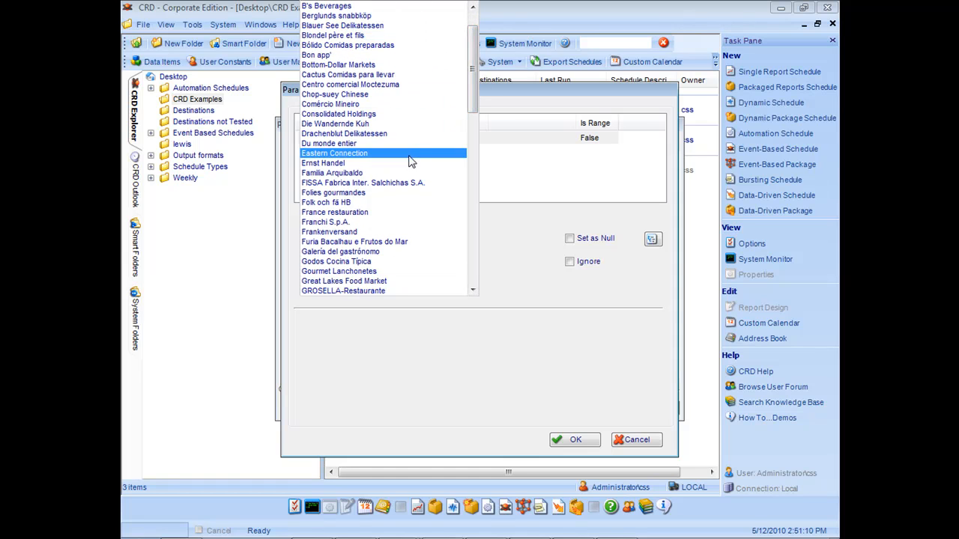
{"action": "left_click", "coordinate": [418, 154]}
{"action": "left_click", "coordinate": [573, 440]}
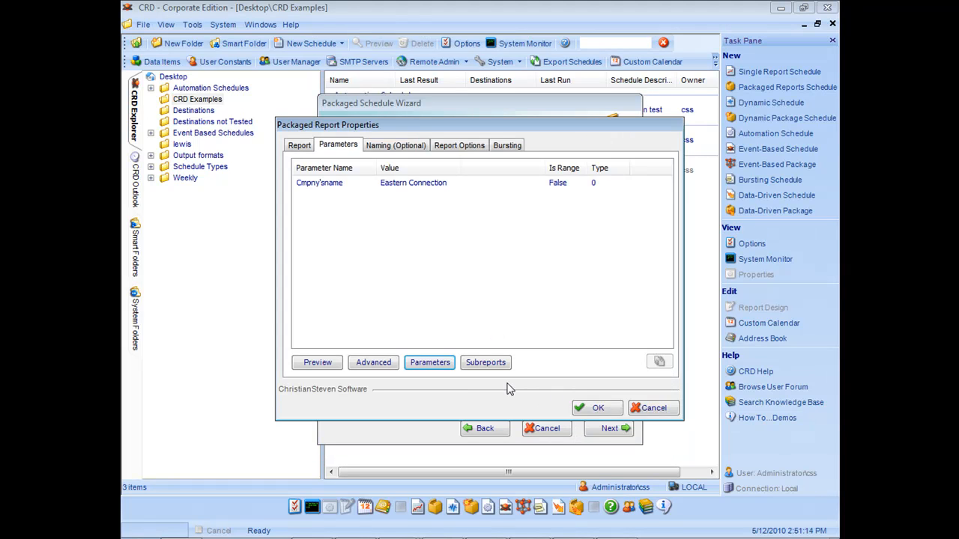
{"action": "left_click", "coordinate": [592, 408]}
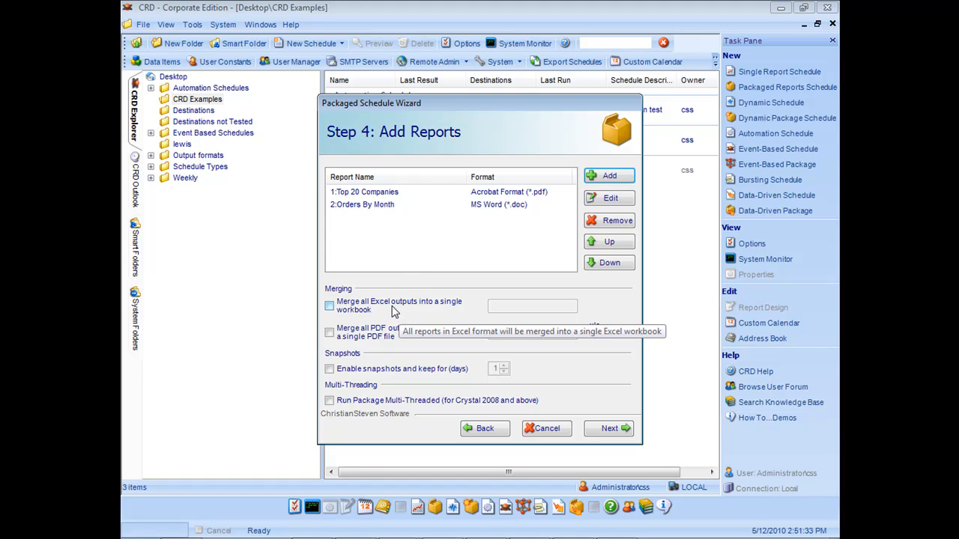
- Try the option to merge all Excel outputs into a single workbook, dismissing its report options
{"action": "left_click", "coordinate": [330, 306]}
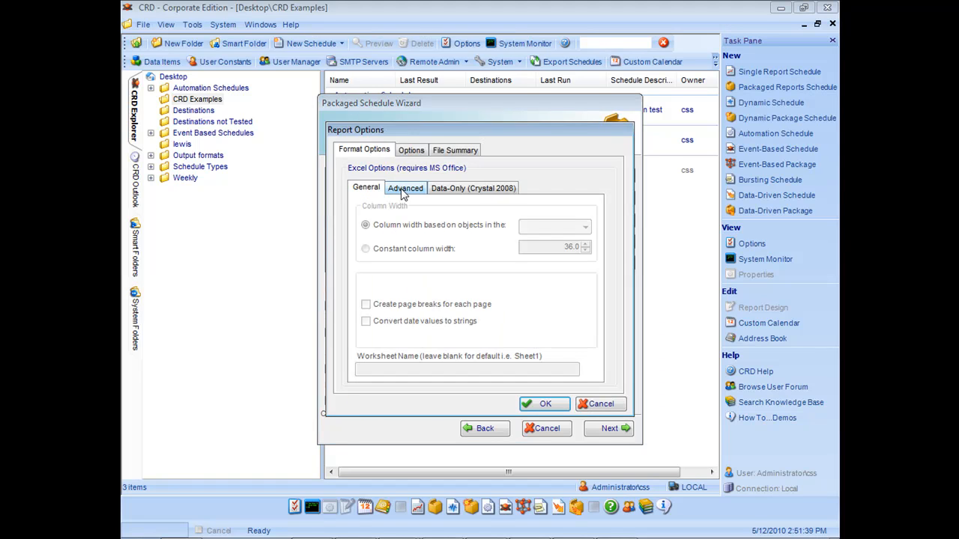
{"action": "left_click", "coordinate": [600, 404]}
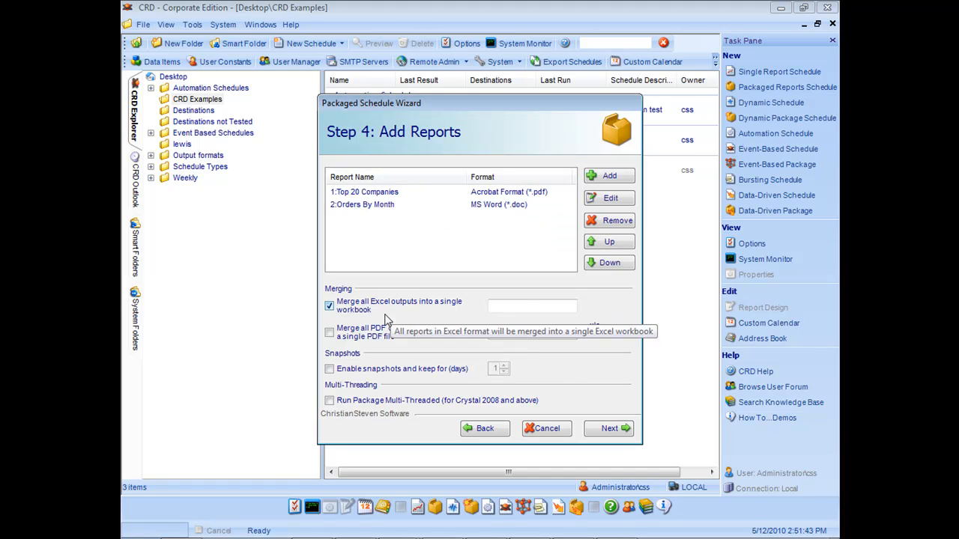
{"action": "left_click", "coordinate": [525, 307]}
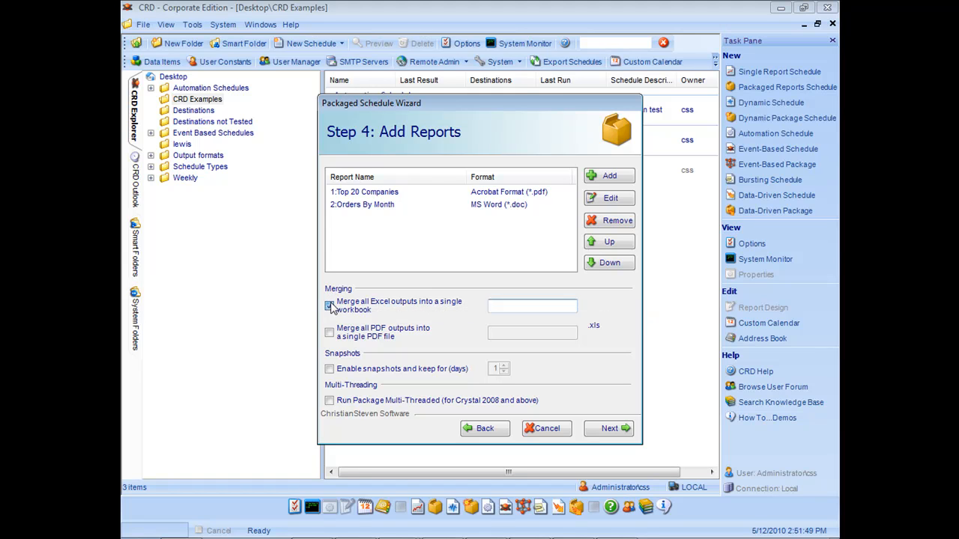
- Try the option to merge all PDF outputs into a single PDF file, enabling PDF options before discarding them
{"action": "left_click", "coordinate": [328, 333]}
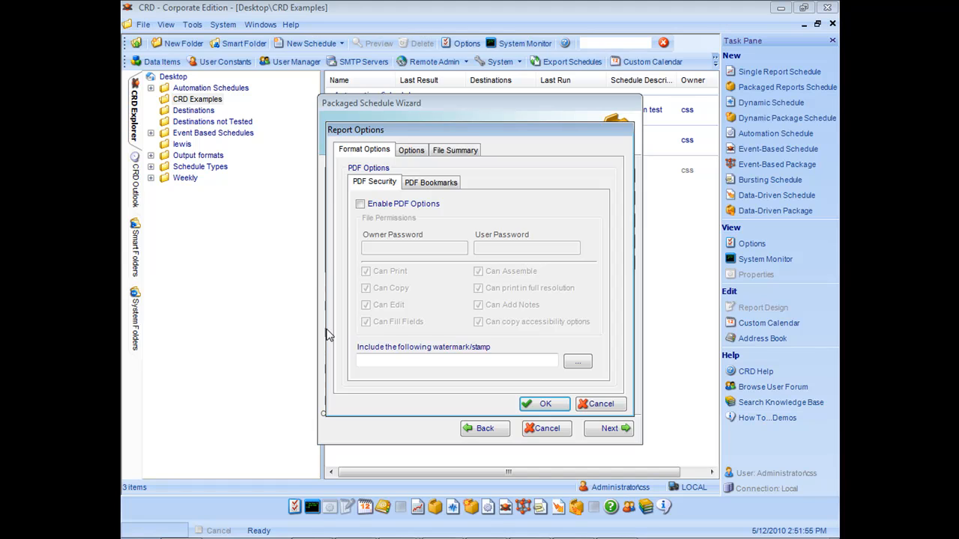
{"action": "left_click", "coordinate": [360, 204]}
{"action": "left_click", "coordinate": [396, 361]}
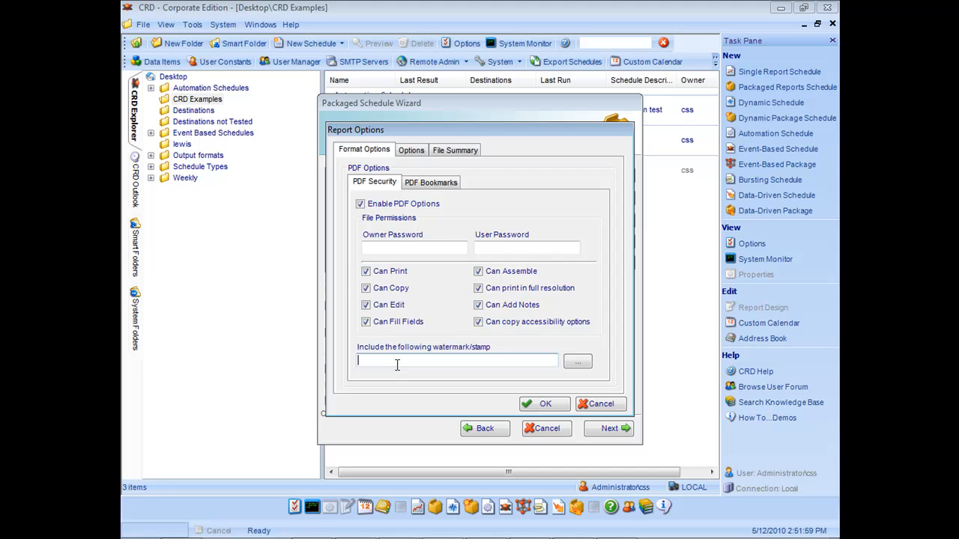
{"action": "left_click", "coordinate": [603, 404]}
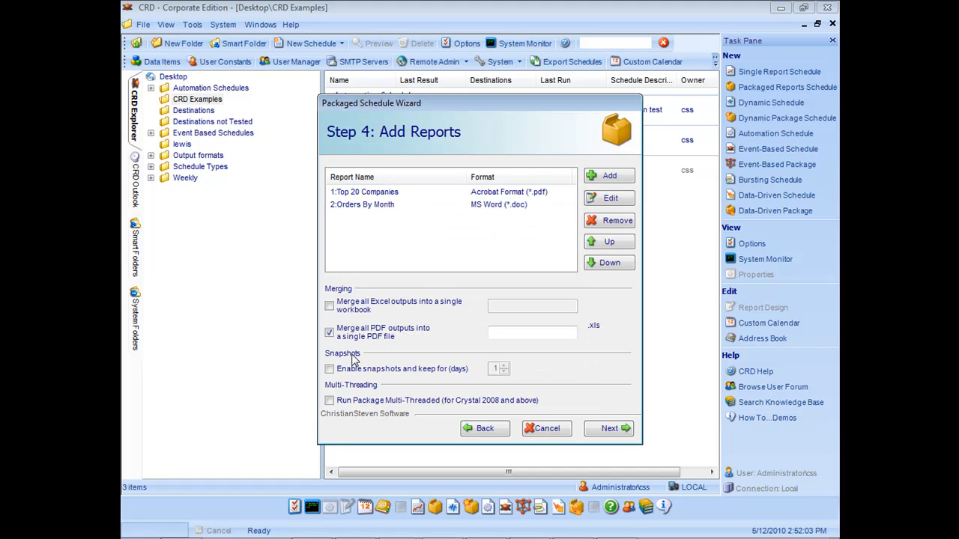
{"action": "left_click", "coordinate": [329, 332]}
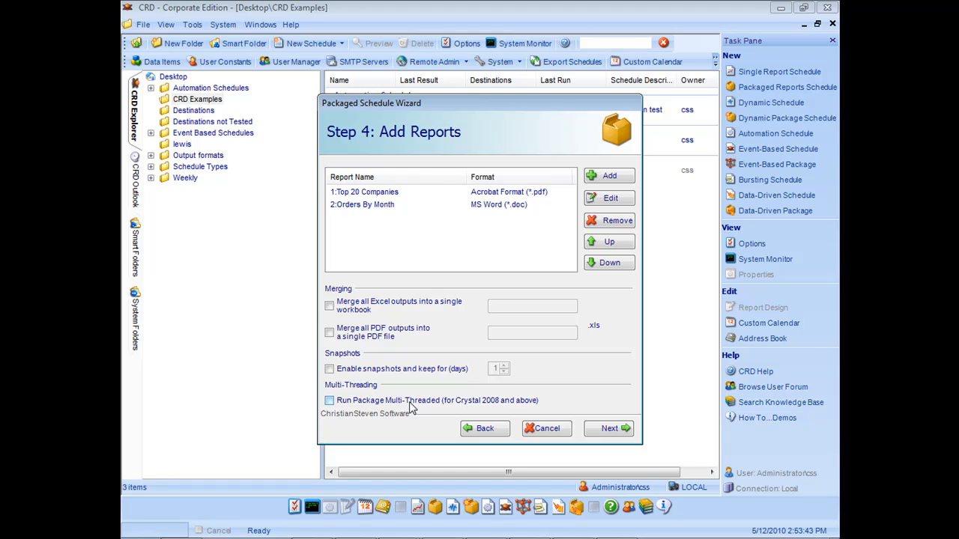
- Accept the report list and the default exception handling settings to proceed to the custom tasks
{"action": "left_click", "coordinate": [614, 438]}
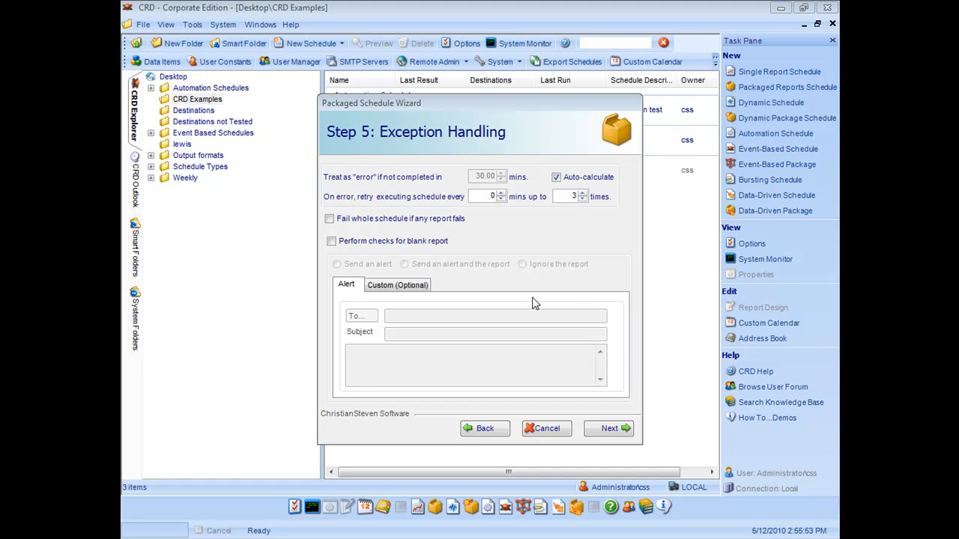
{"action": "left_click", "coordinate": [618, 429]}
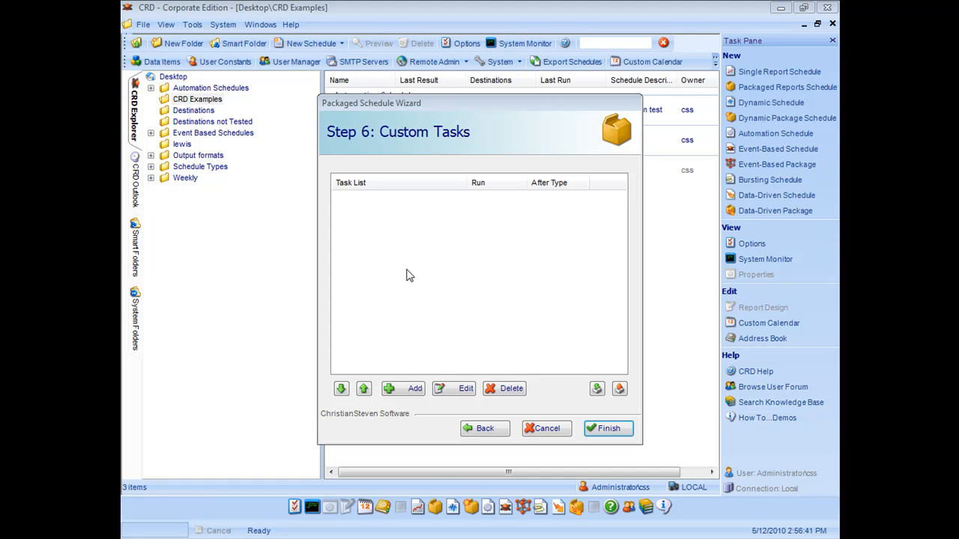
- Examine the General category of custom tasks, including Run Program/Open Document and Print Document, and close the selection without adding a task
{"action": "left_click", "coordinate": [405, 392]}
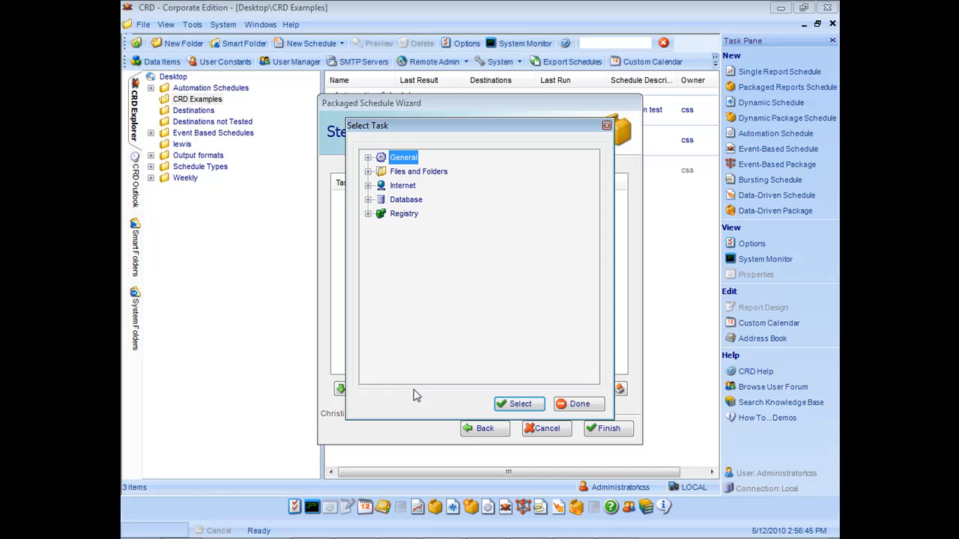
{"action": "left_click", "coordinate": [367, 158]}
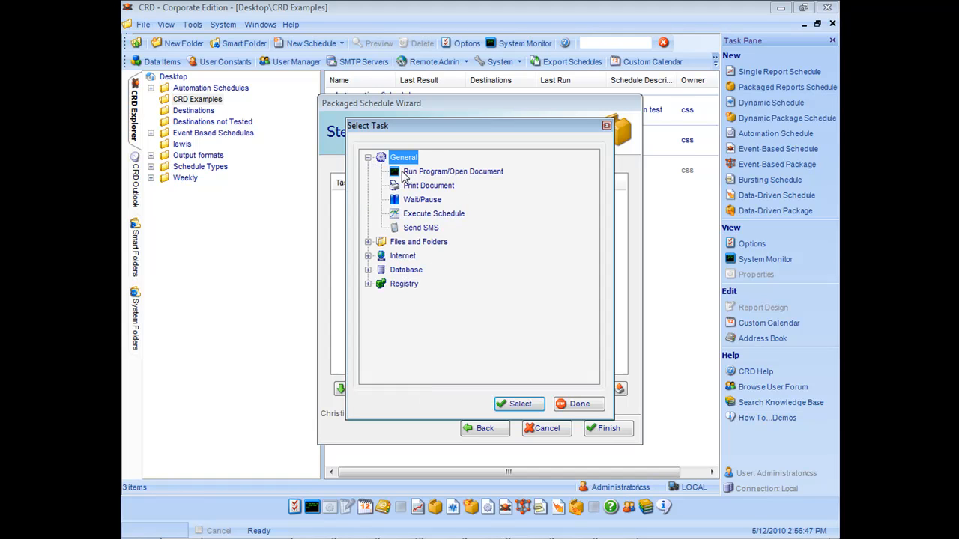
{"action": "left_click", "coordinate": [434, 171]}
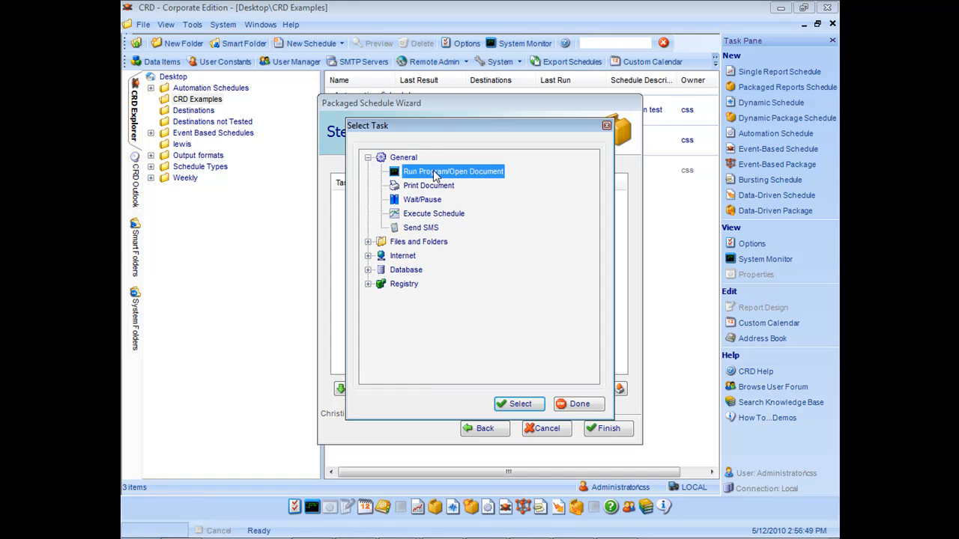
{"action": "left_click", "coordinate": [427, 190]}
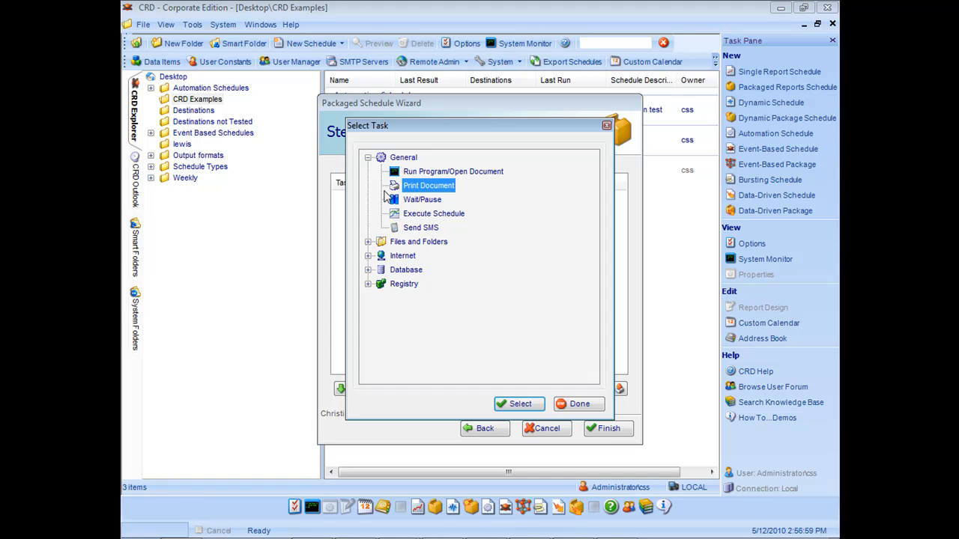
{"action": "left_click", "coordinate": [368, 157]}
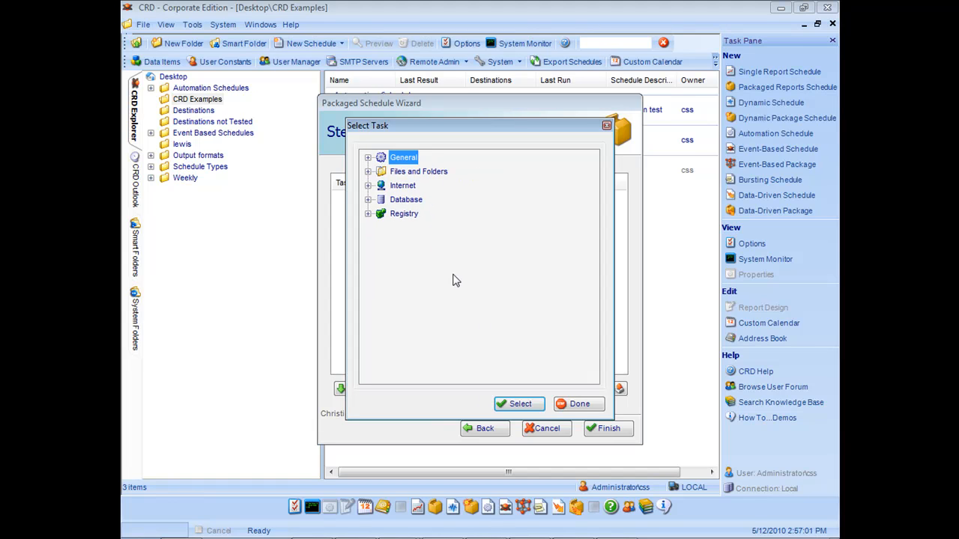
{"action": "left_click", "coordinate": [579, 405]}
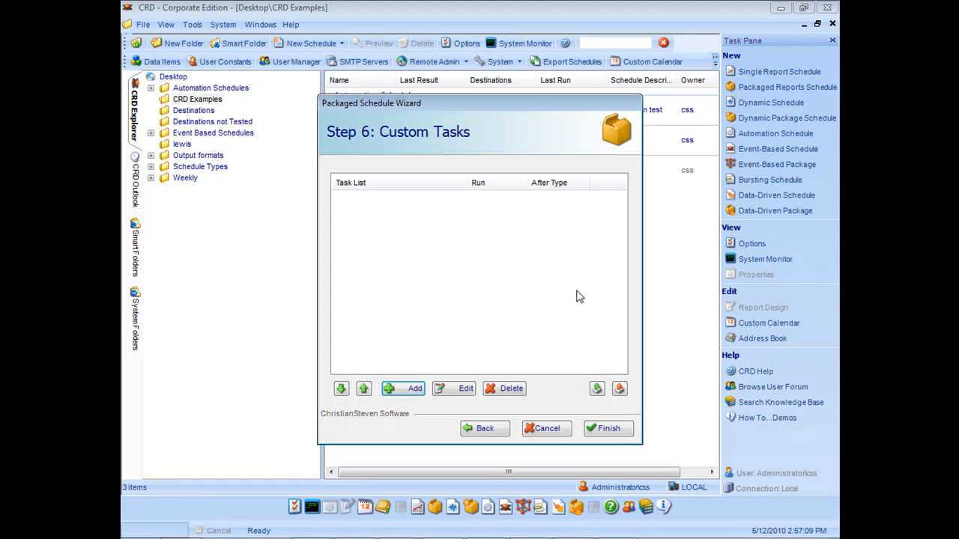
- Finish creating the packaged schedule and execute it from the Package Schedules list, dismissing the completion message
{"action": "left_click", "coordinate": [609, 429]}
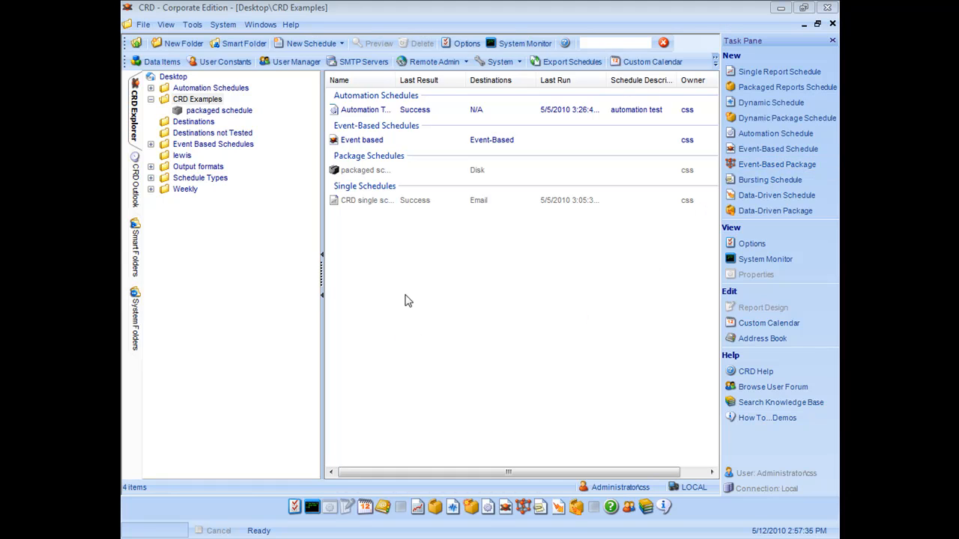
{"action": "left_click", "coordinate": [362, 173]}
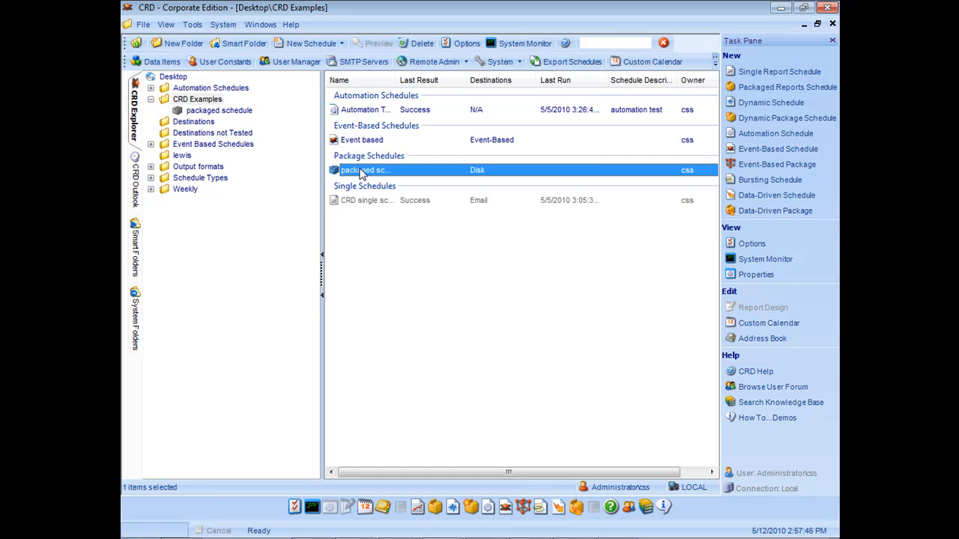
{"action": "right_click", "coordinate": [362, 173]}
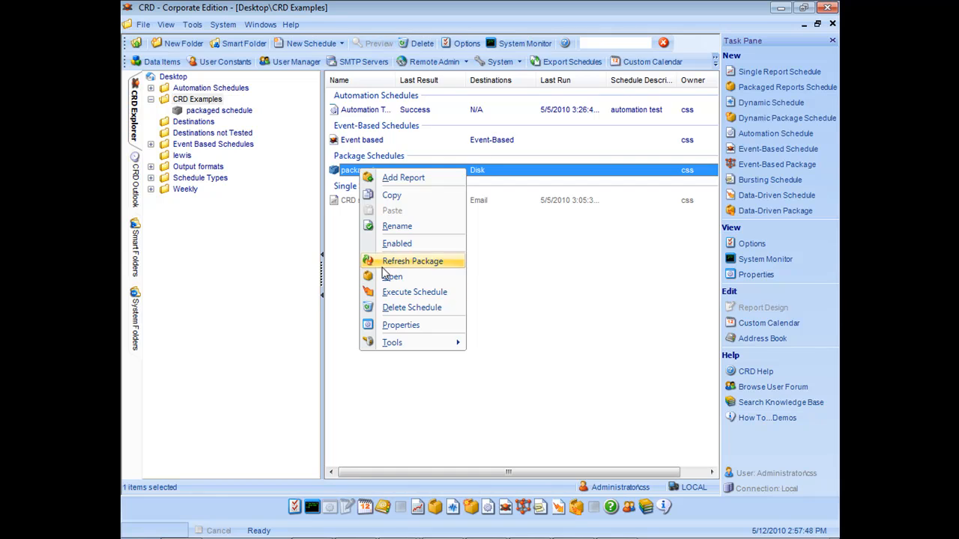
{"action": "left_click", "coordinate": [403, 294]}
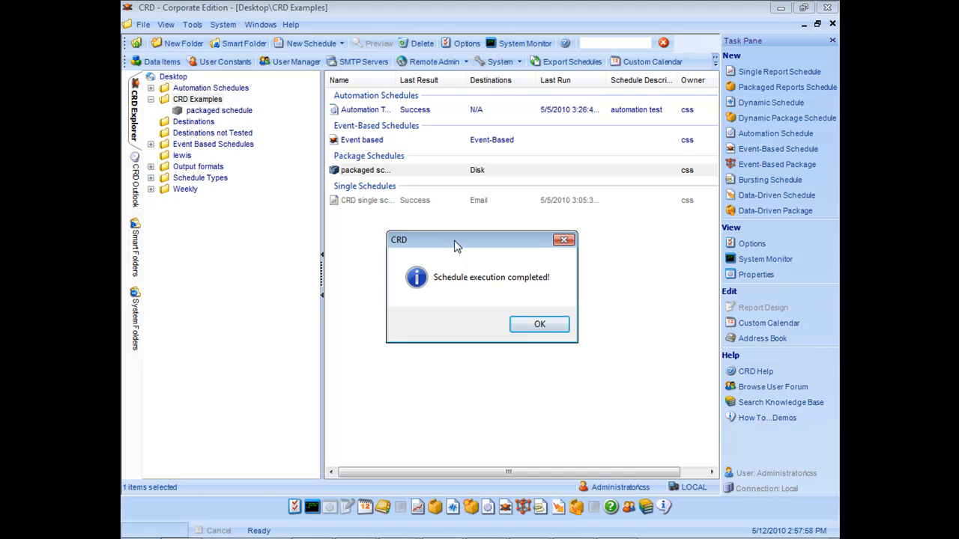
{"action": "left_click_drag", "start_coordinate": [455, 246], "coordinate": [473, 224]}
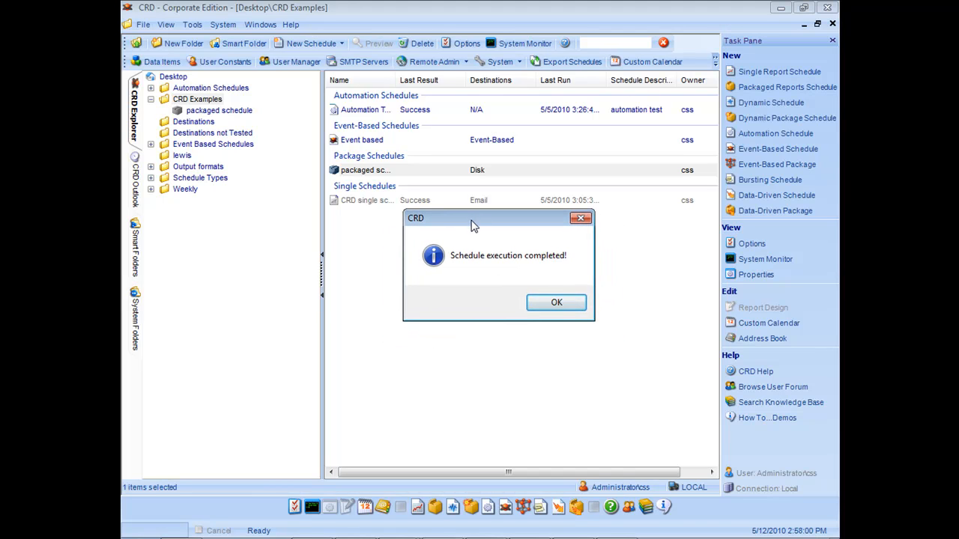
{"action": "left_click", "coordinate": [575, 300]}
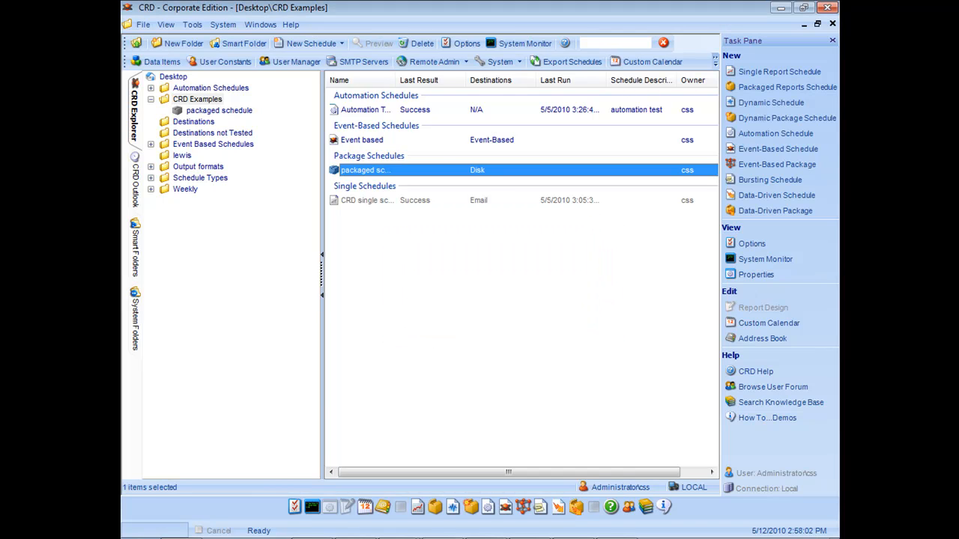